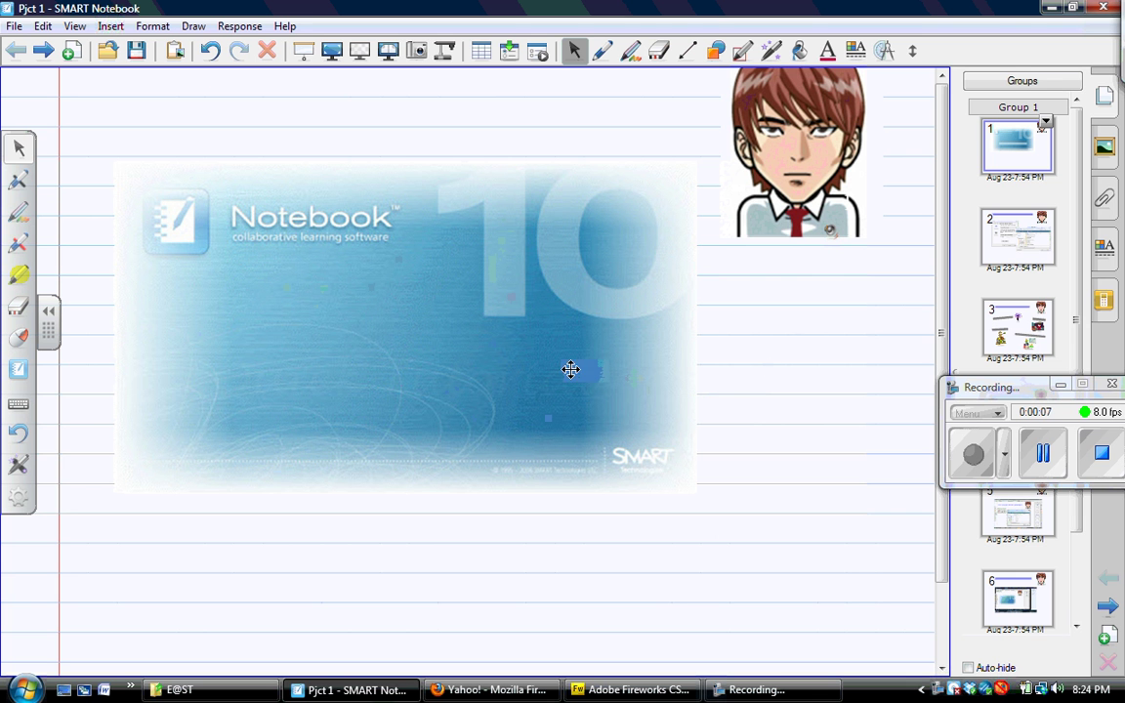
Step: Reveal the 'Quick Tutorial' and 'How to record a SMART presentation' titles, then move to page 2
click(467, 376)
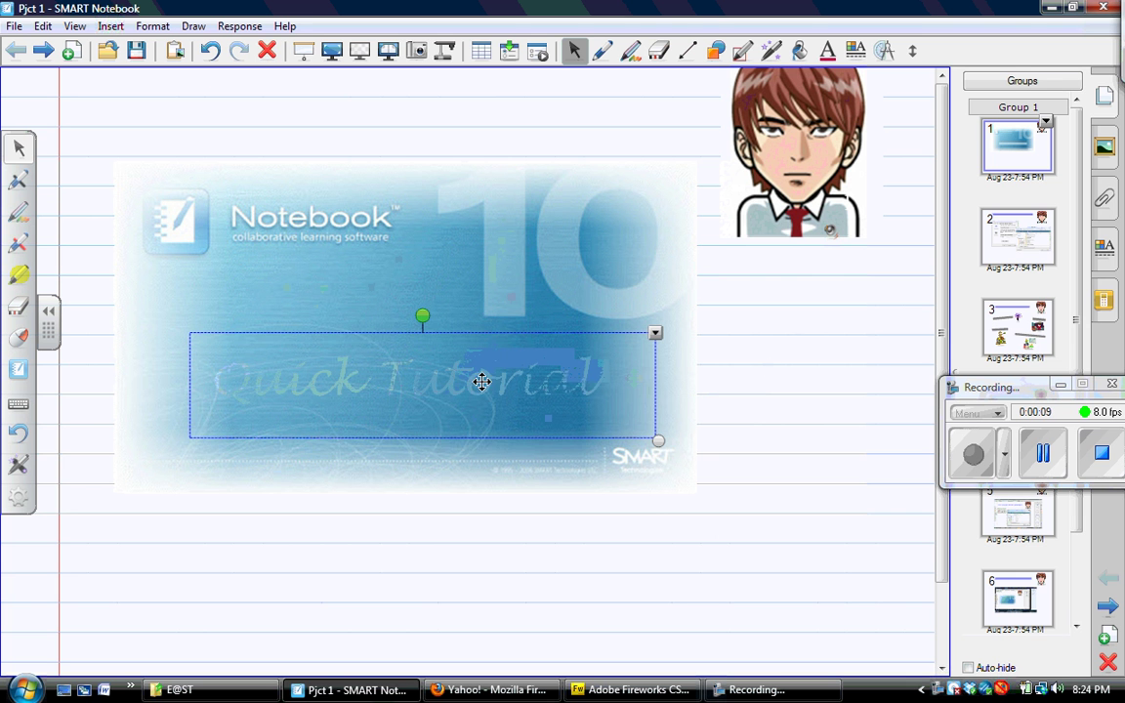
click(674, 504)
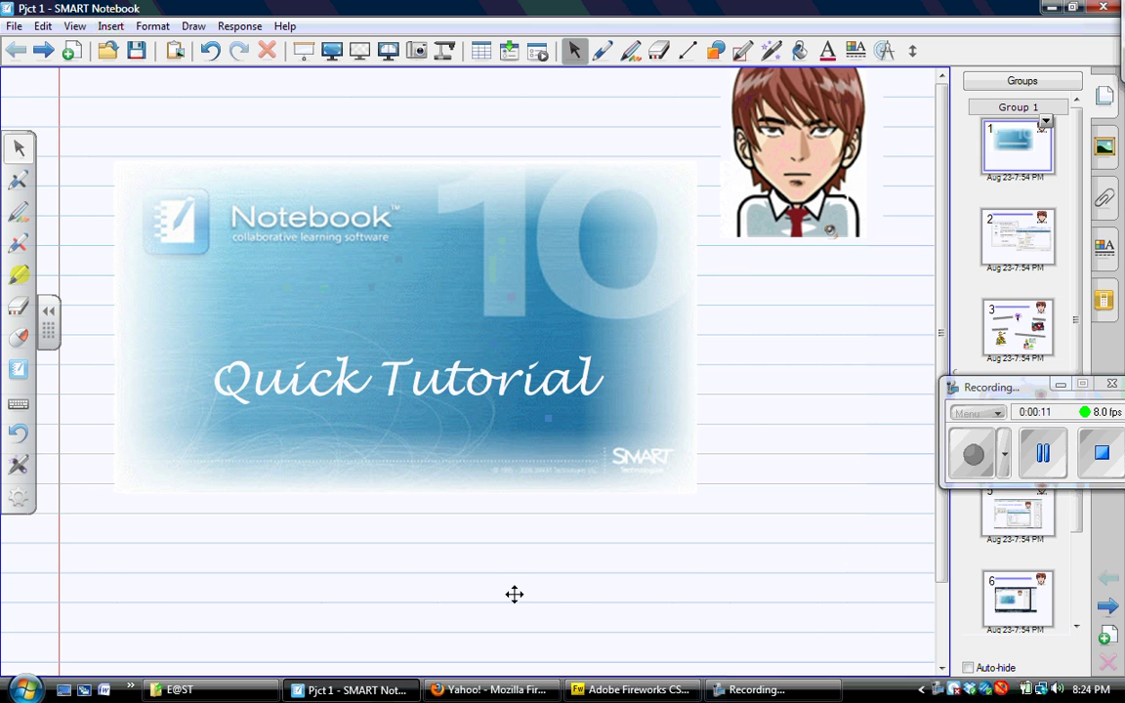
key(ctrl+v)
click(600, 534)
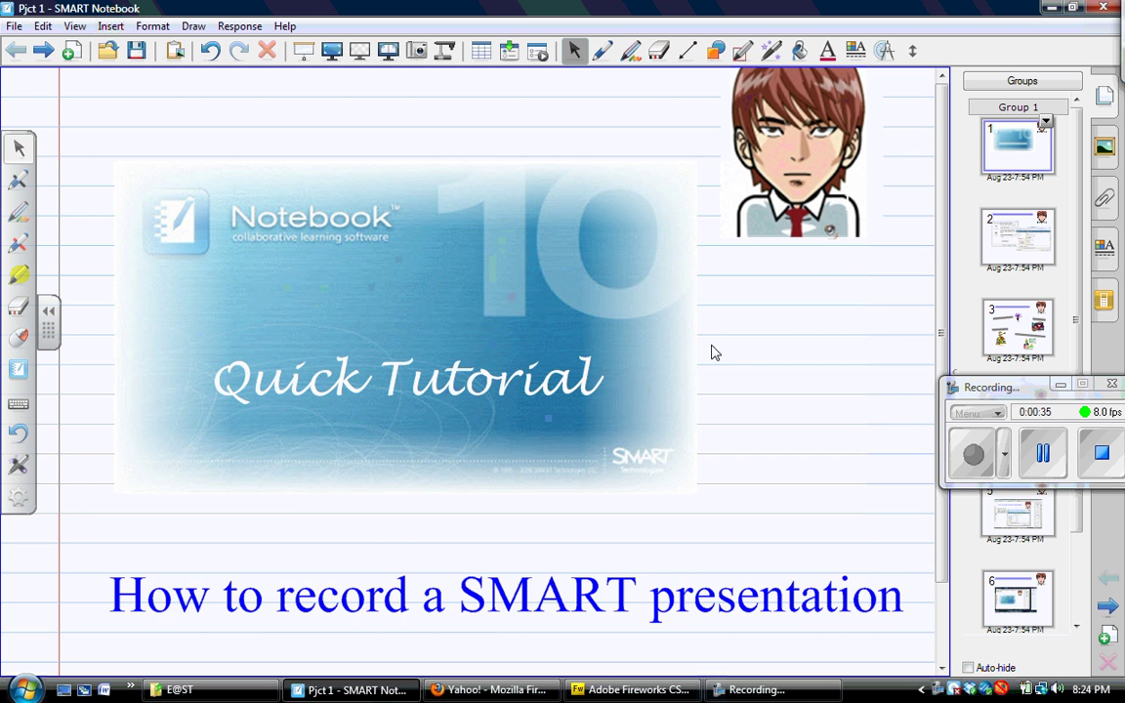
key(Page_Down)
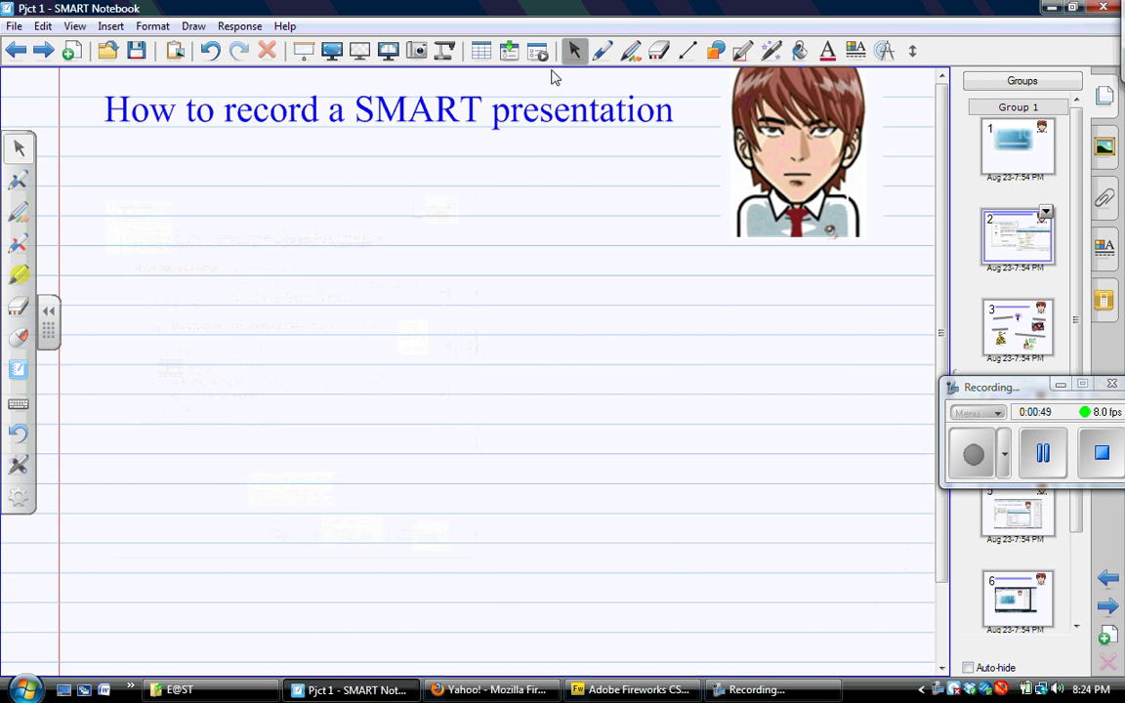
Step: Through View > Customize Toolbar, drag the SMART Recorder icon onto the main toolbar and close customization
click(73, 26)
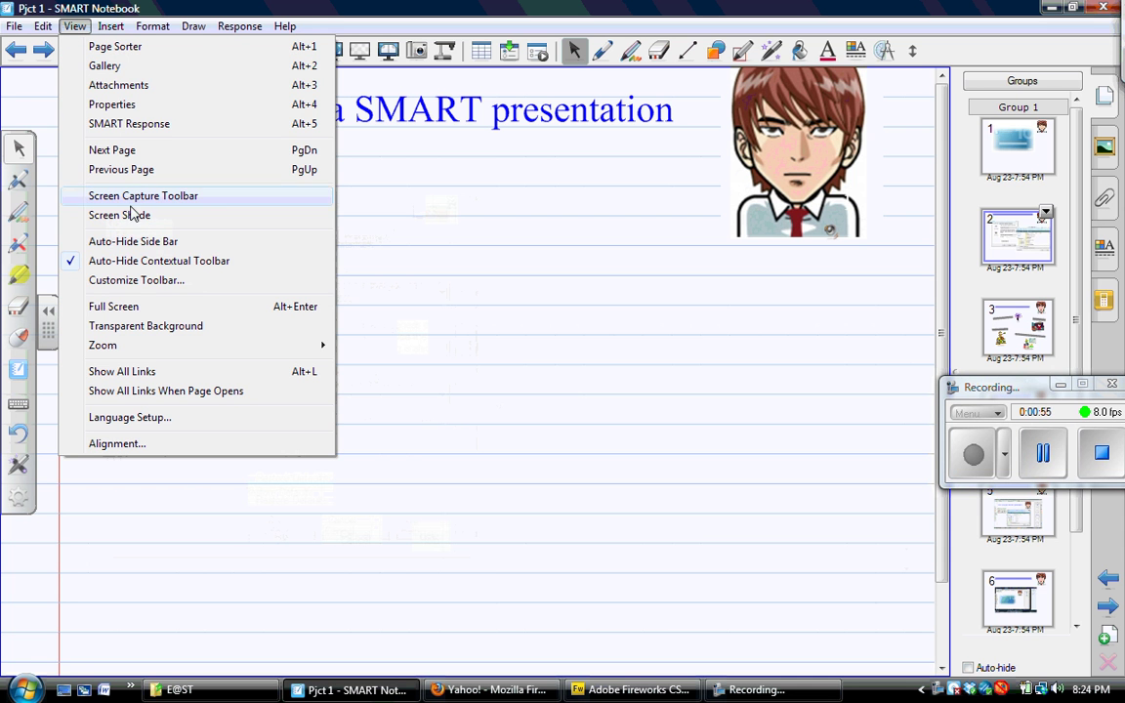
click(171, 281)
drag(498, 81, 424, 219)
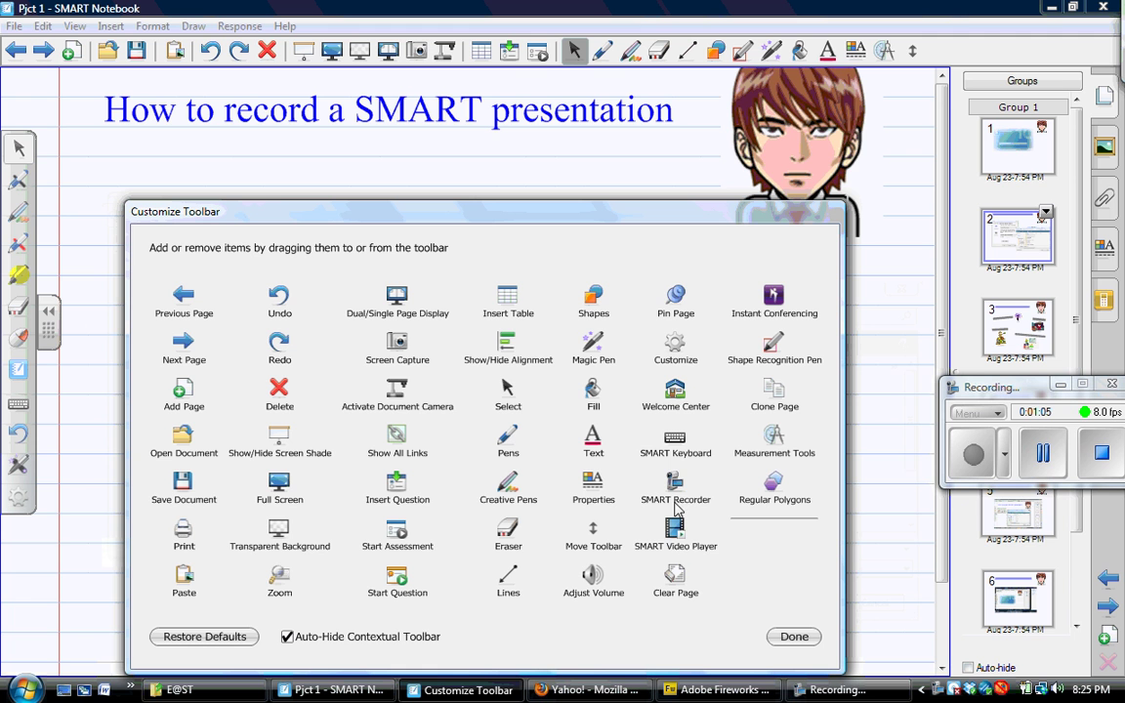
drag(677, 493, 875, 56)
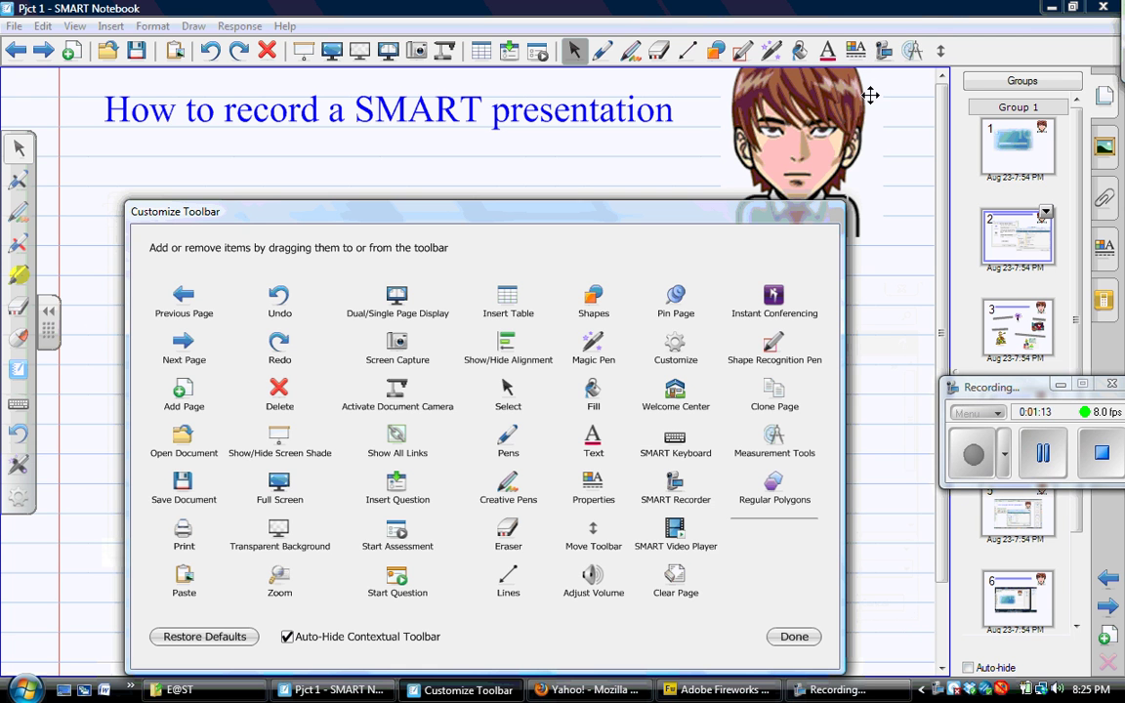
drag(883, 54, 689, 474)
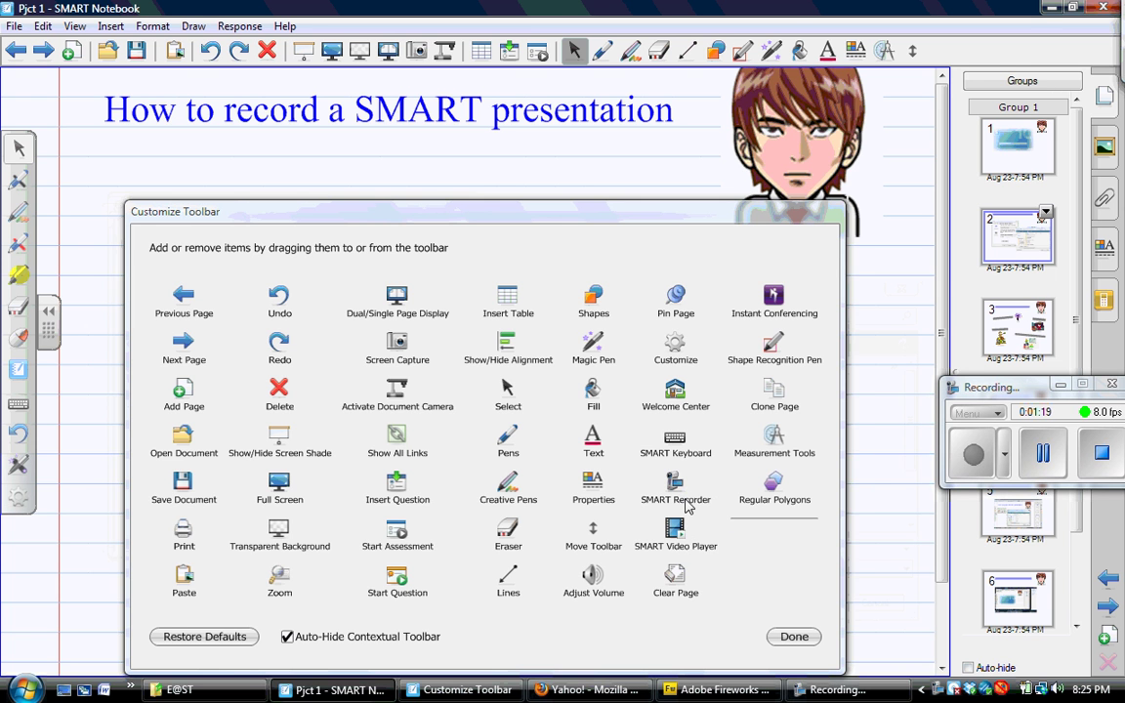
drag(688, 505, 871, 58)
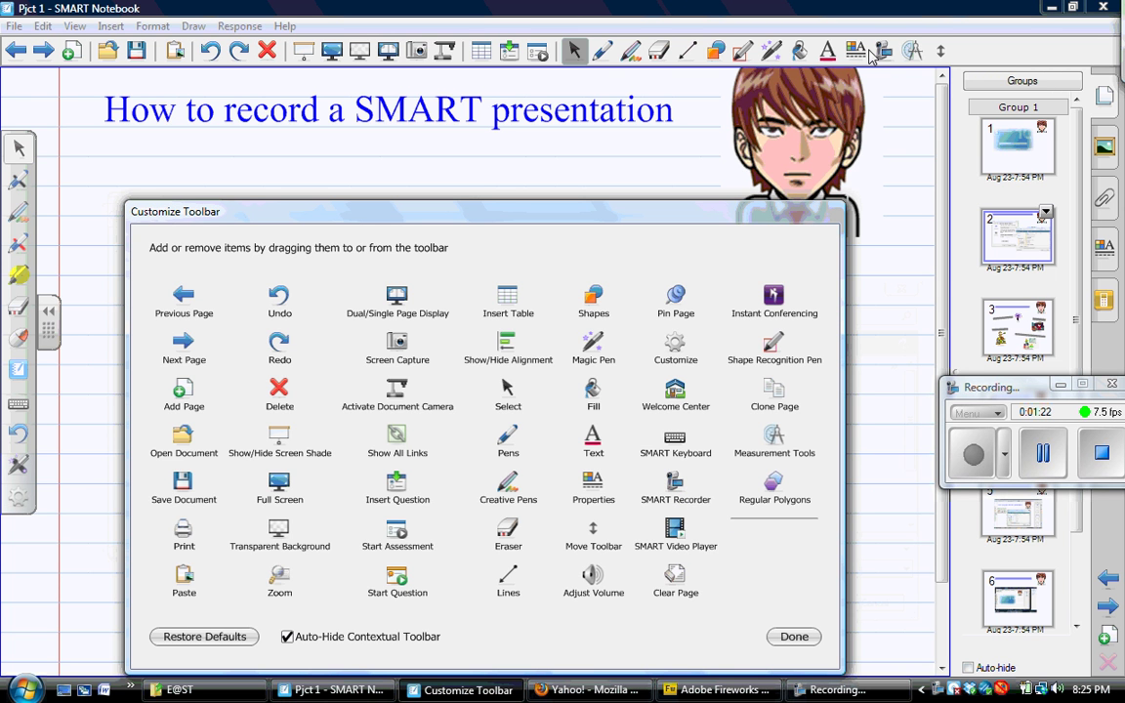
click(793, 636)
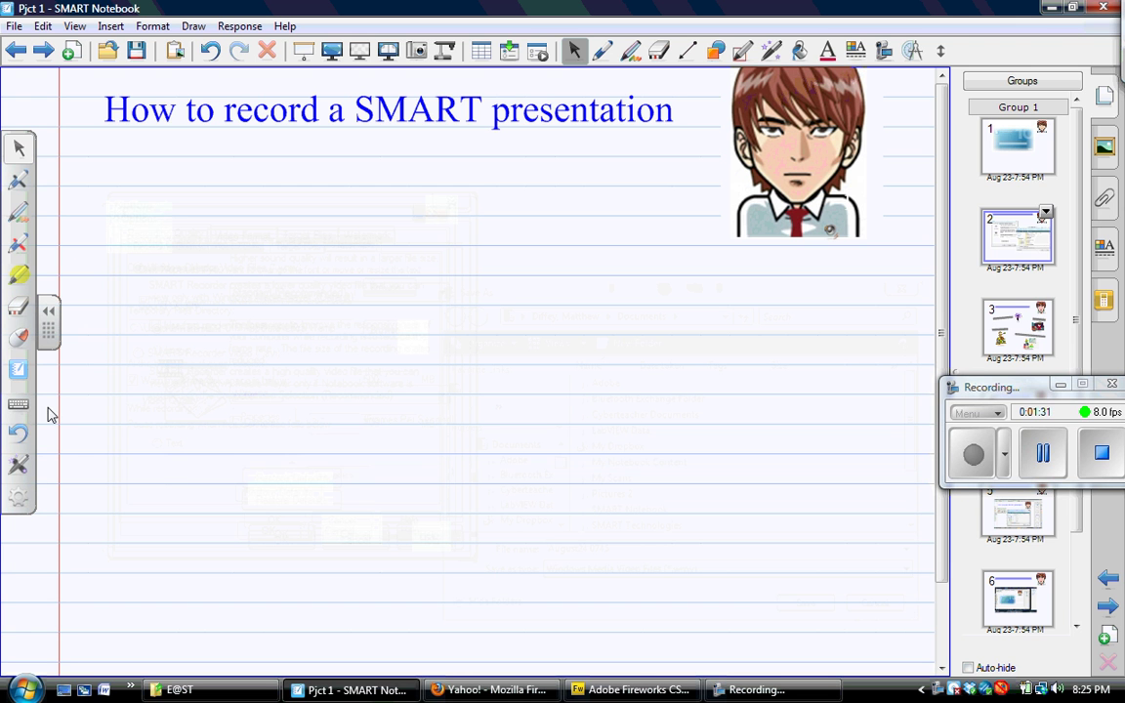
Step: Drag the Recorder tool onto the floating tools toolbar and close its customization
click(17, 503)
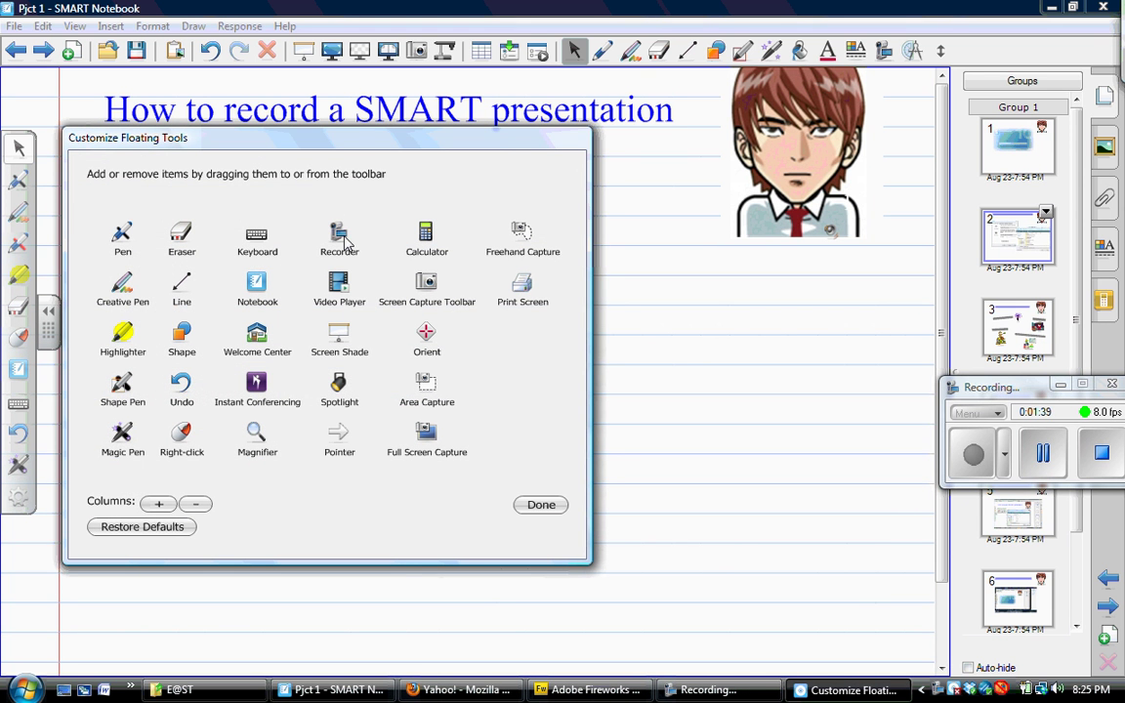
drag(343, 244, 20, 454)
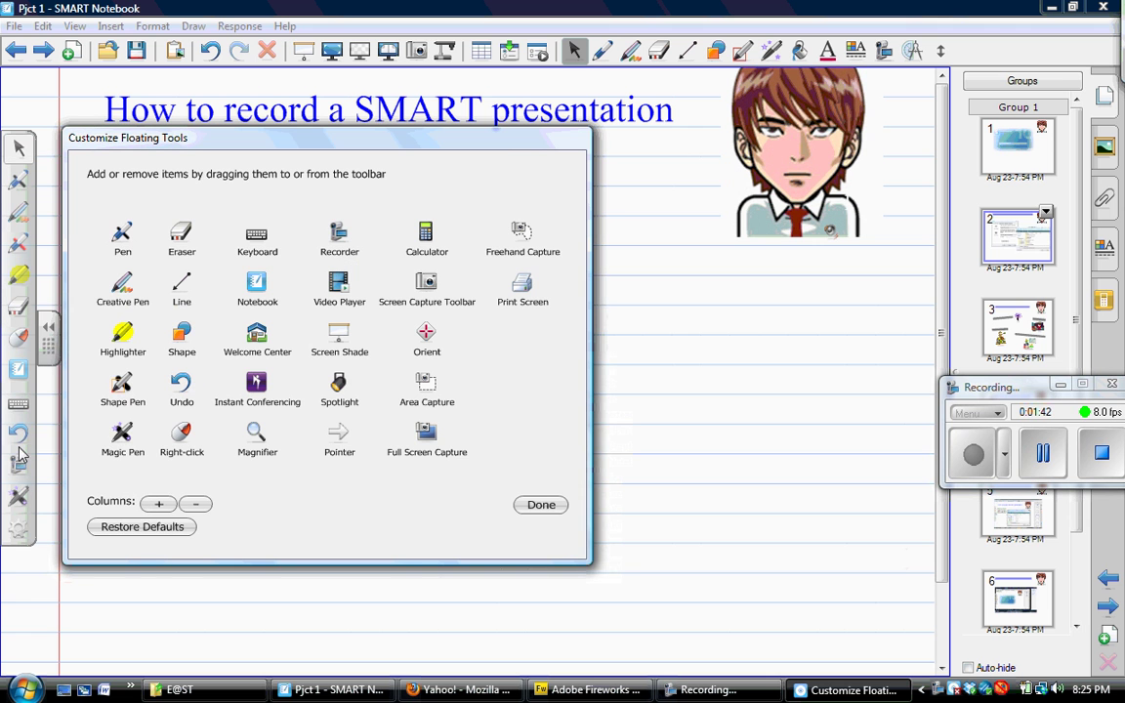
click(541, 506)
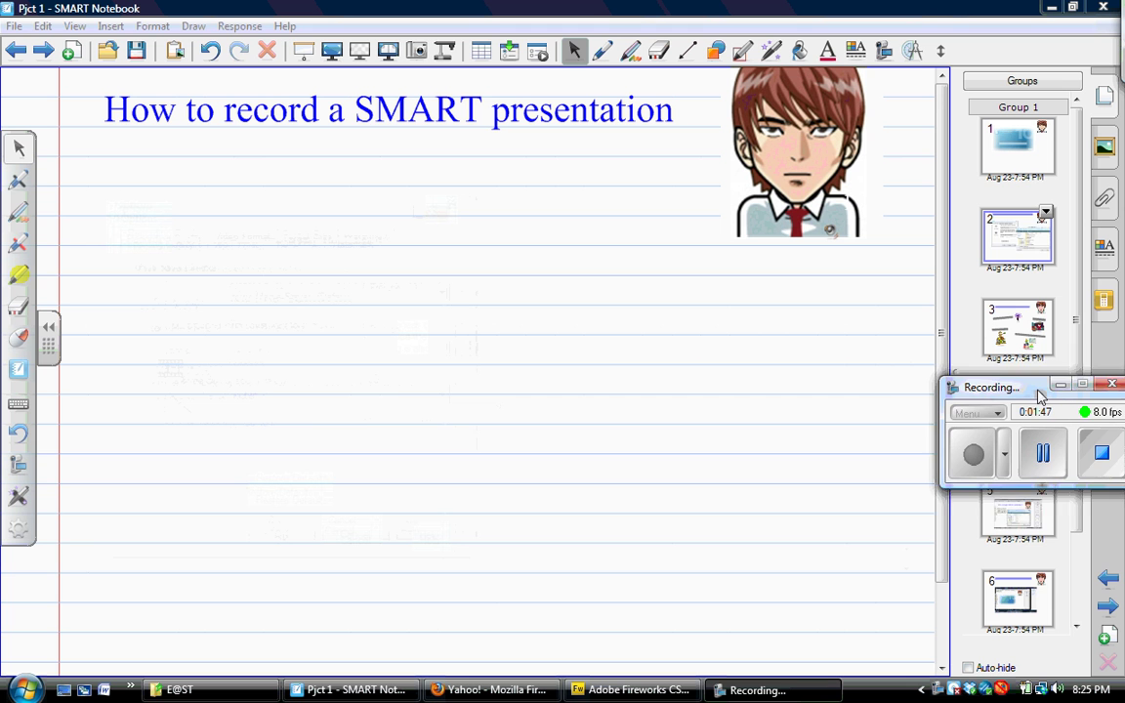
Step: Start SMART Recorder from the main toolbar and move its Recording controls window to a new spot
drag(1046, 395, 1010, 418)
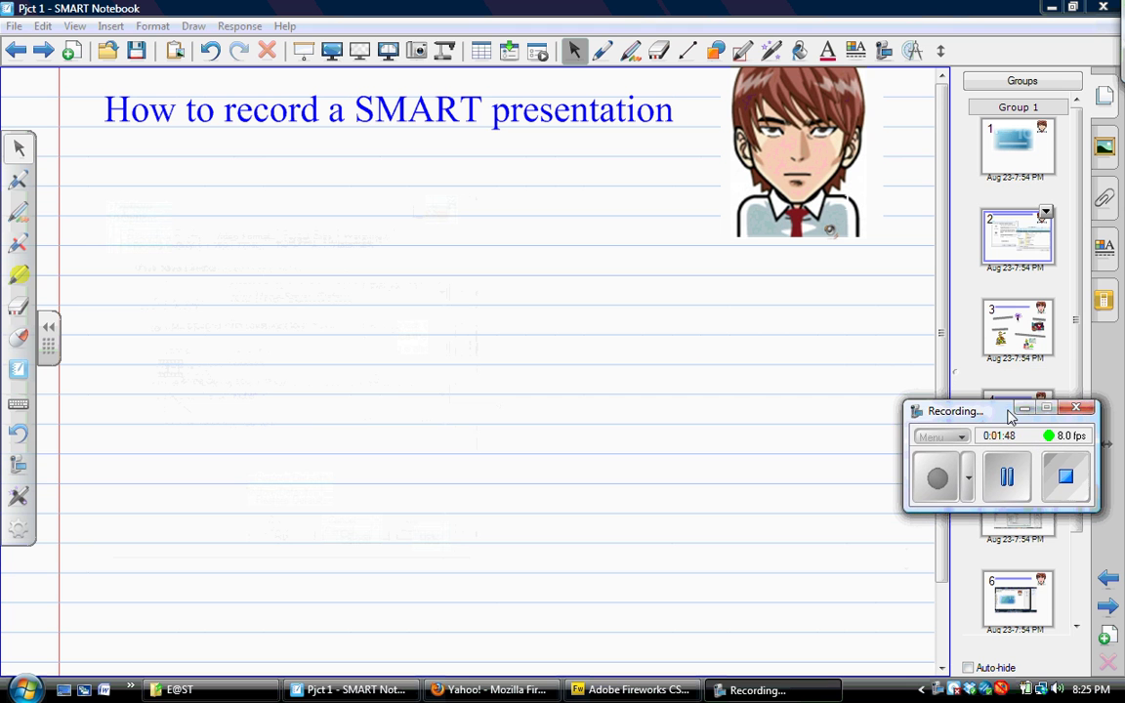
click(886, 57)
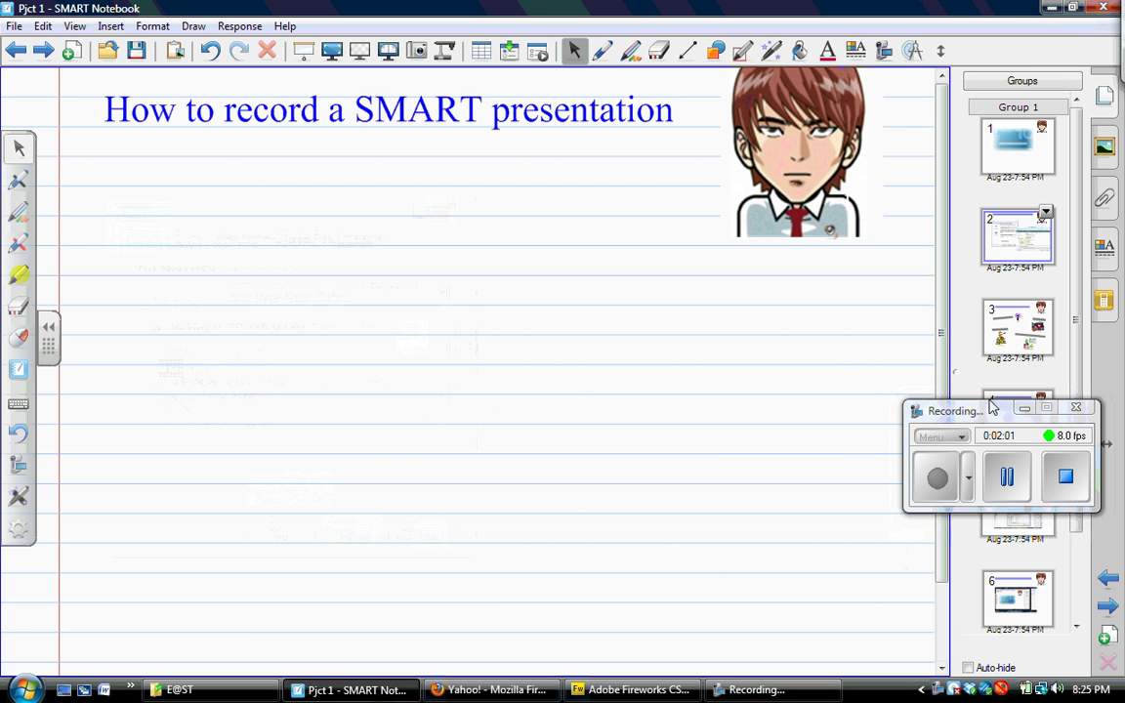
drag(967, 411, 1016, 472)
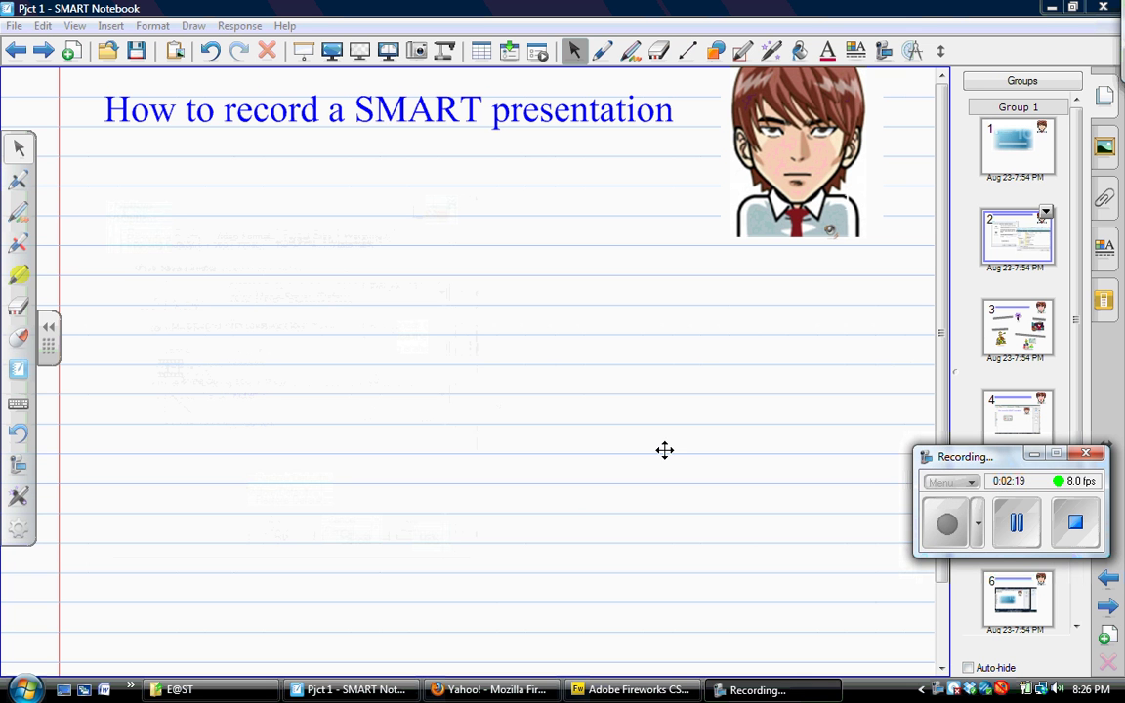
Step: Reveal the Recording Quality and Video Format screenshots and drag Video Format toward the page bottom
click(275, 379)
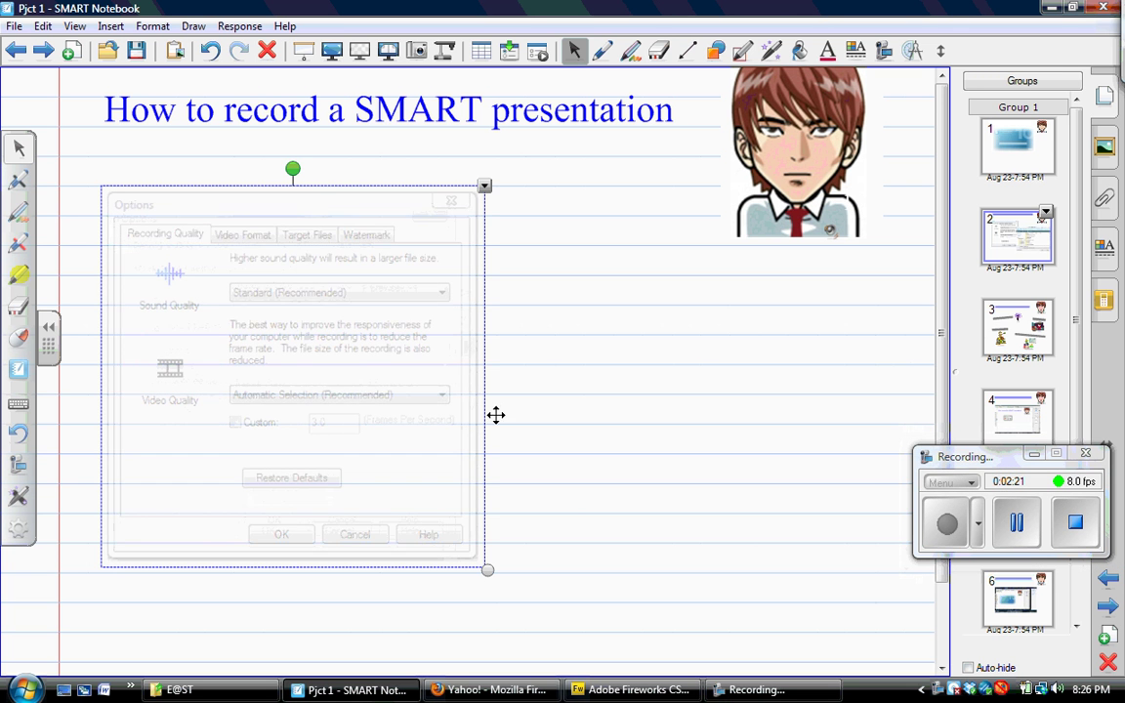
click(386, 176)
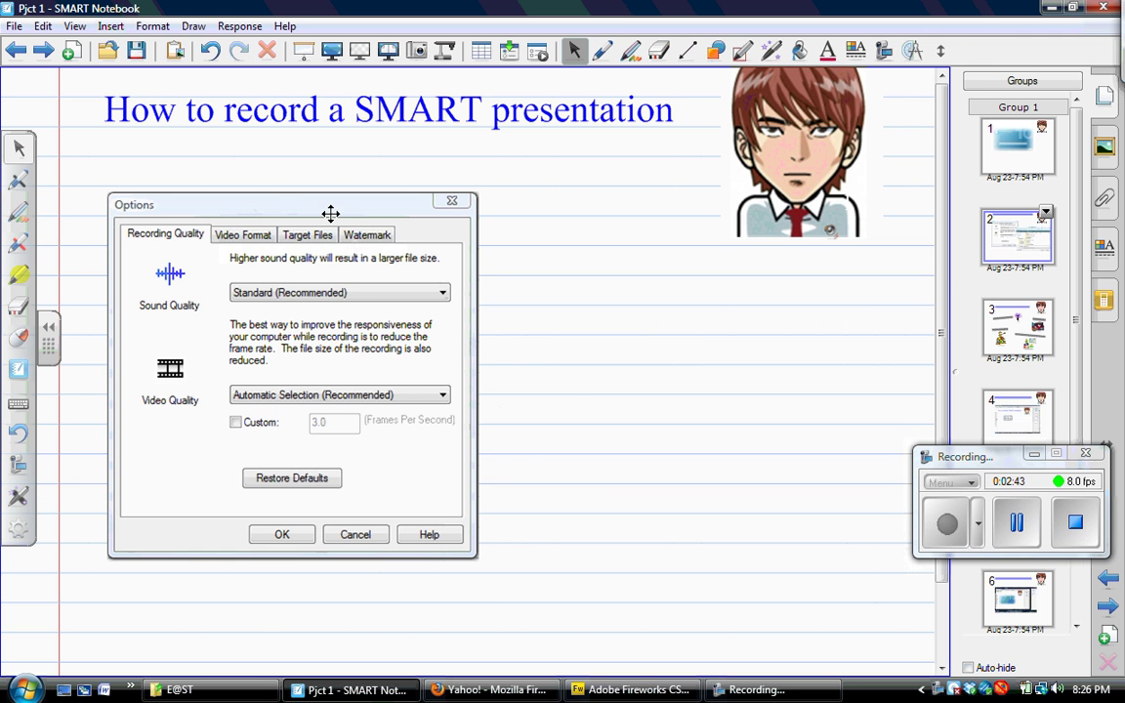
mouse_move(277, 206)
mouse_down()
mouse_move(359, 477)
mouse_move(276, 460)
mouse_move(219, 296)
mouse_move(272, 186)
mouse_up()
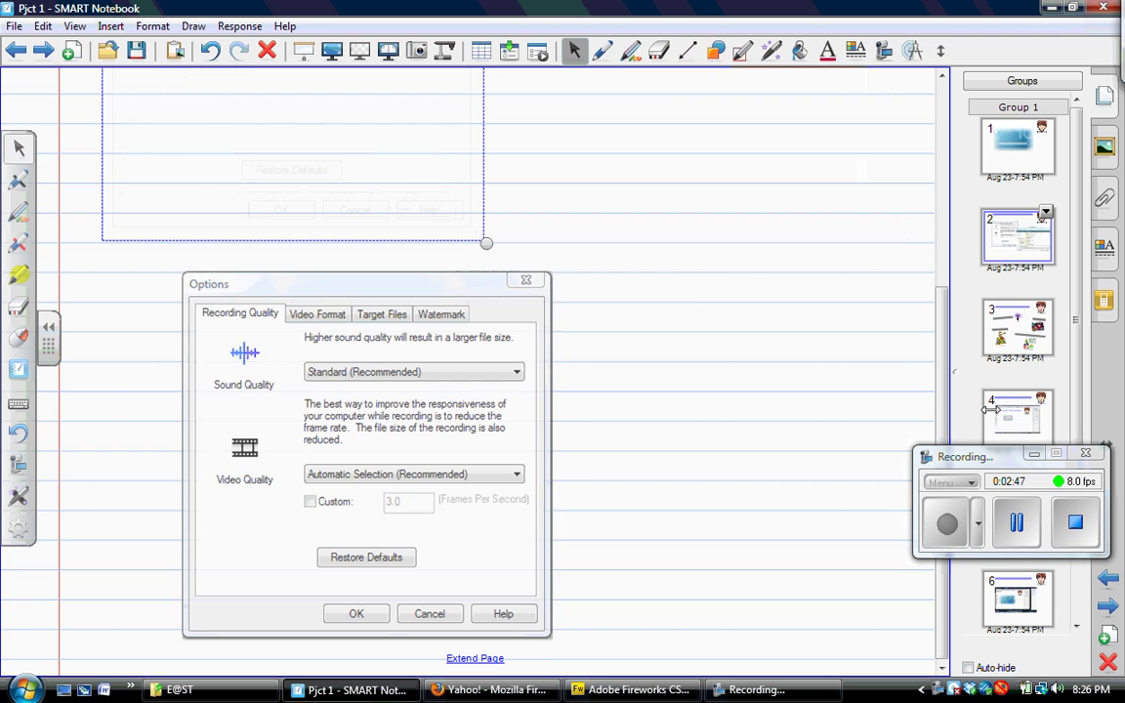
drag(945, 406, 932, 231)
scroll(932, 230, up, 1)
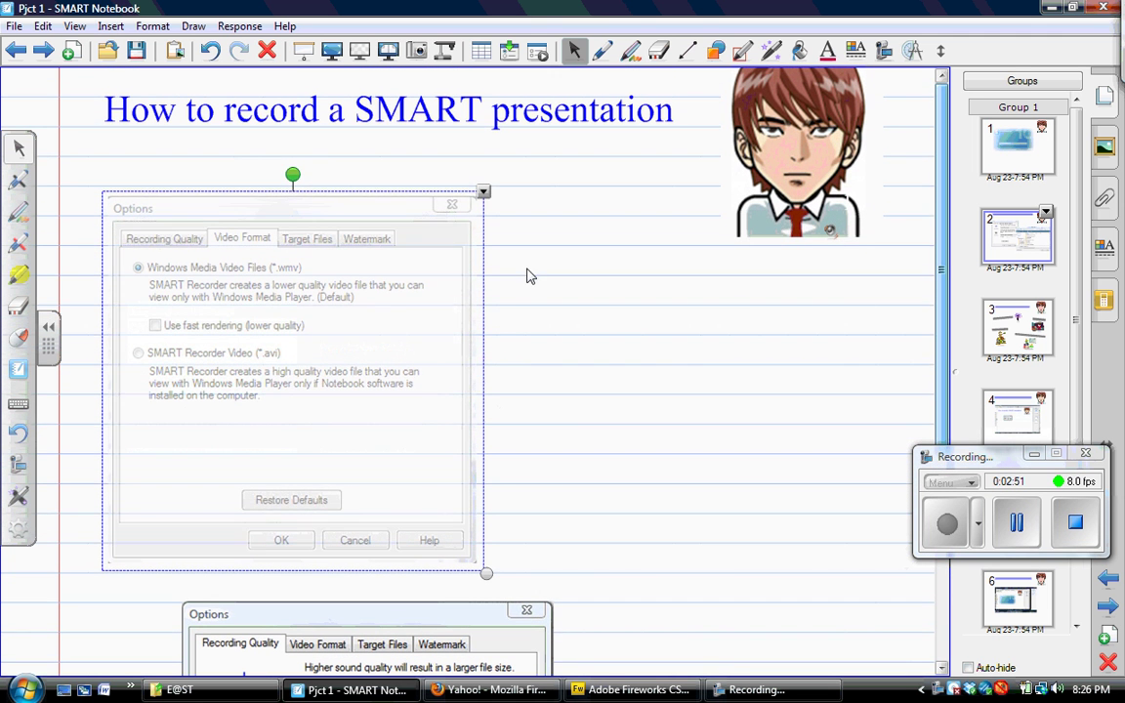
click(316, 159)
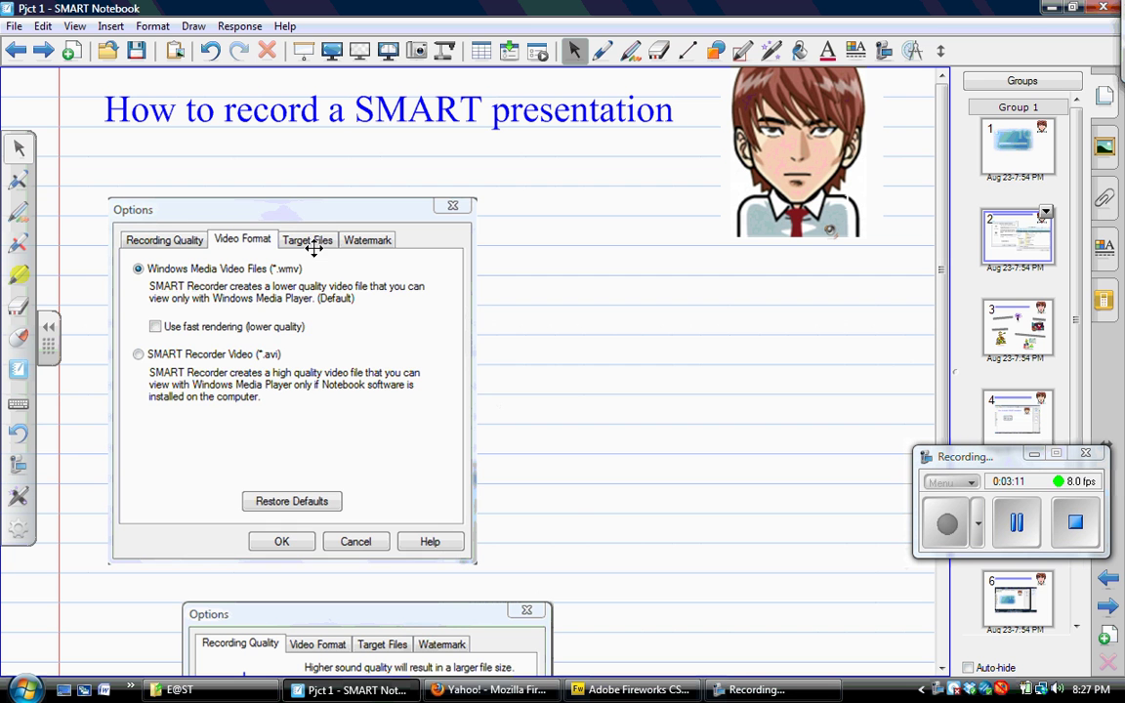
drag(314, 221, 406, 598)
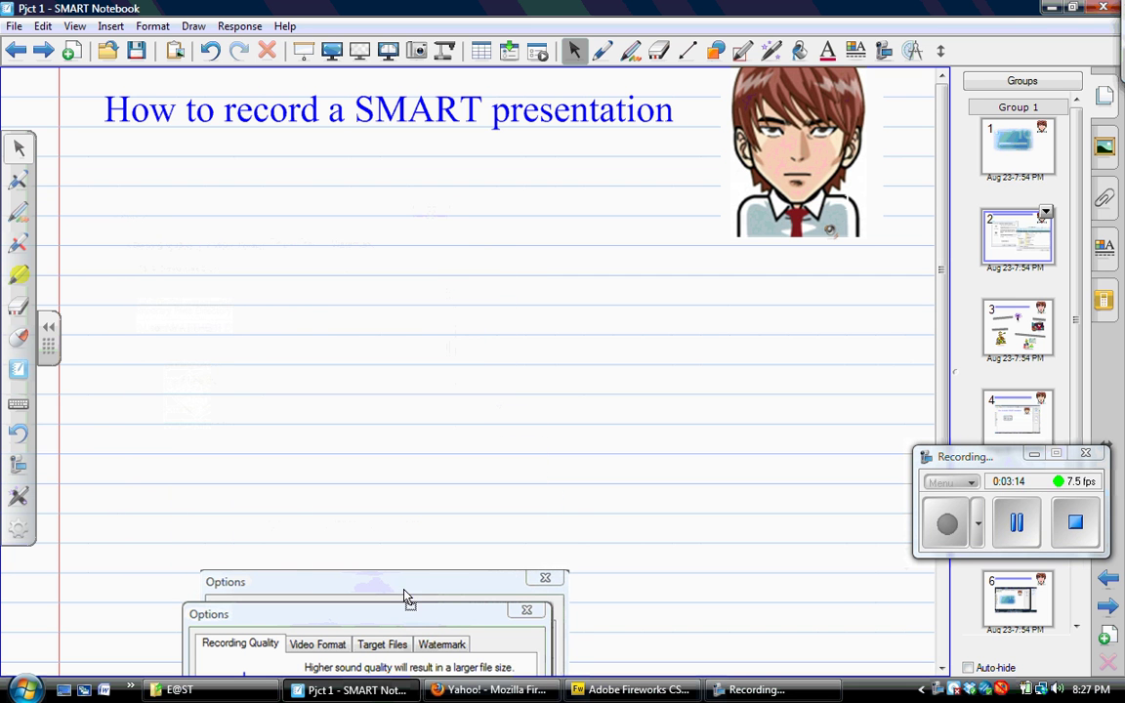
Step: Reveal the Target Files and Watermark options screenshots and drag both down onto the bottom stack
click(226, 301)
click(319, 168)
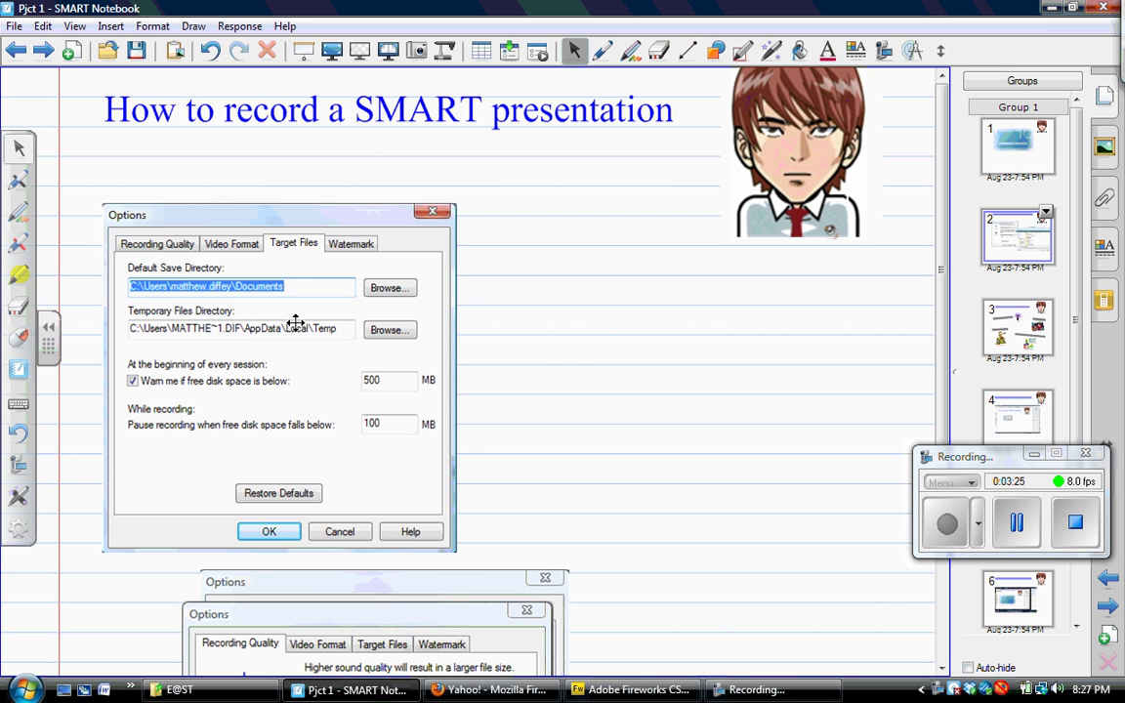
drag(310, 218, 387, 530)
click(244, 322)
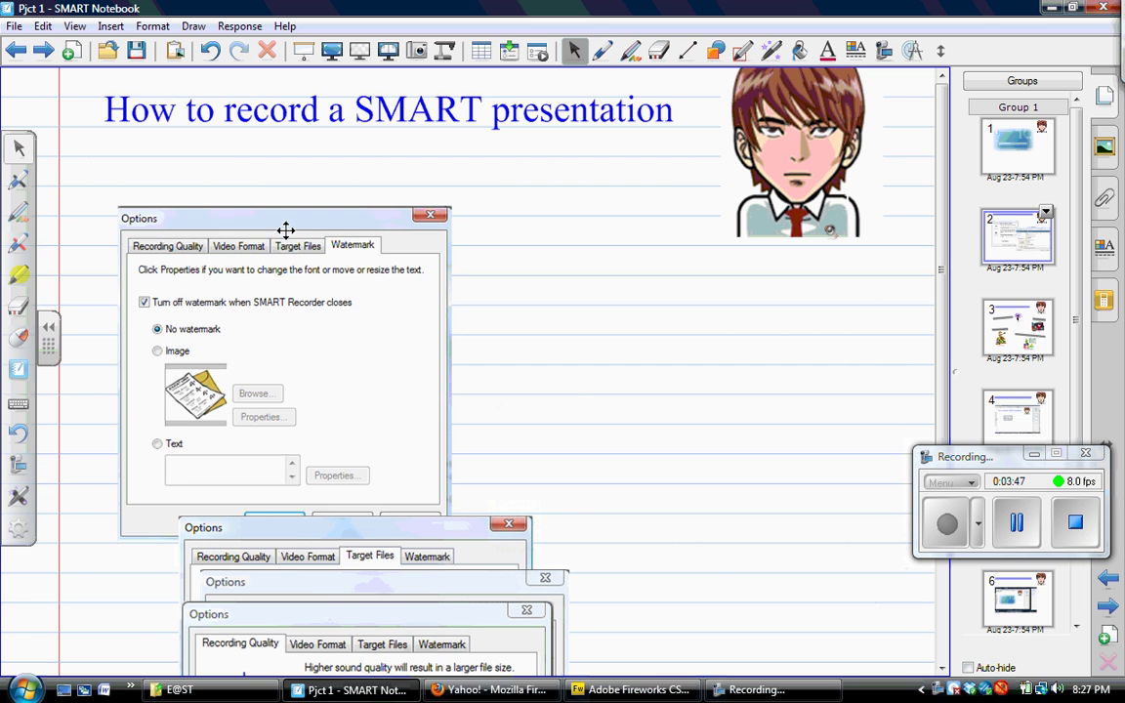
drag(283, 220, 293, 471)
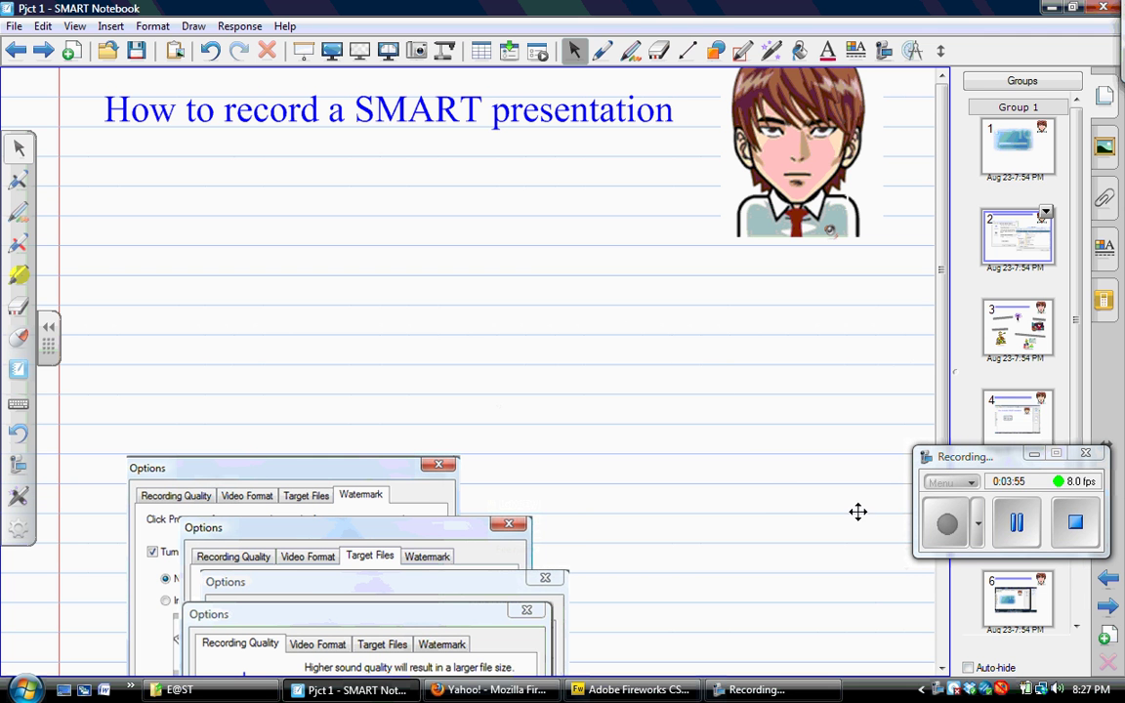
Step: Show the Save As (.wmv) dialog picture and place it at the page's lower left
click(1074, 527)
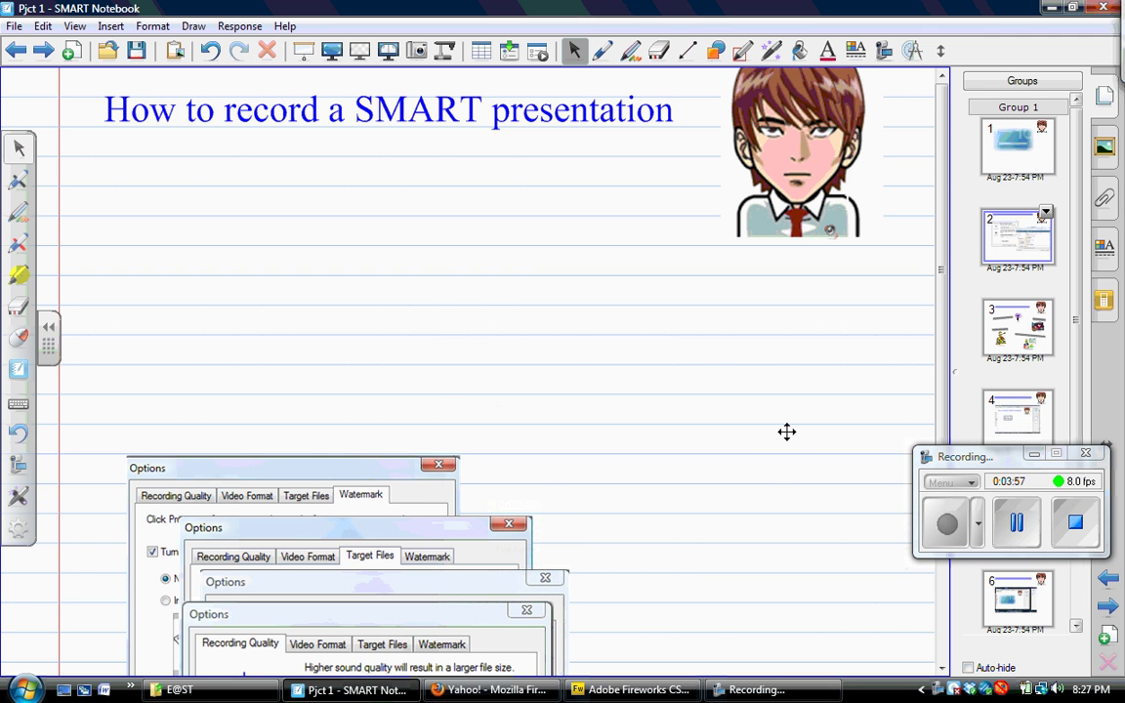
drag(778, 452, 476, 381)
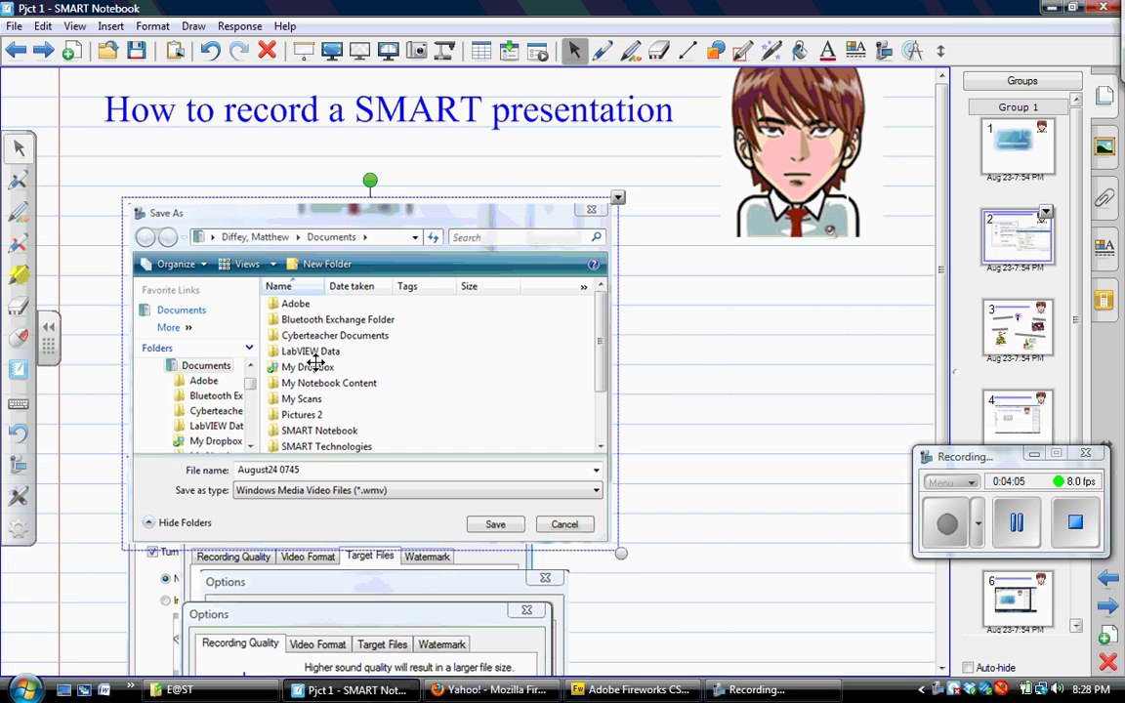
click(593, 159)
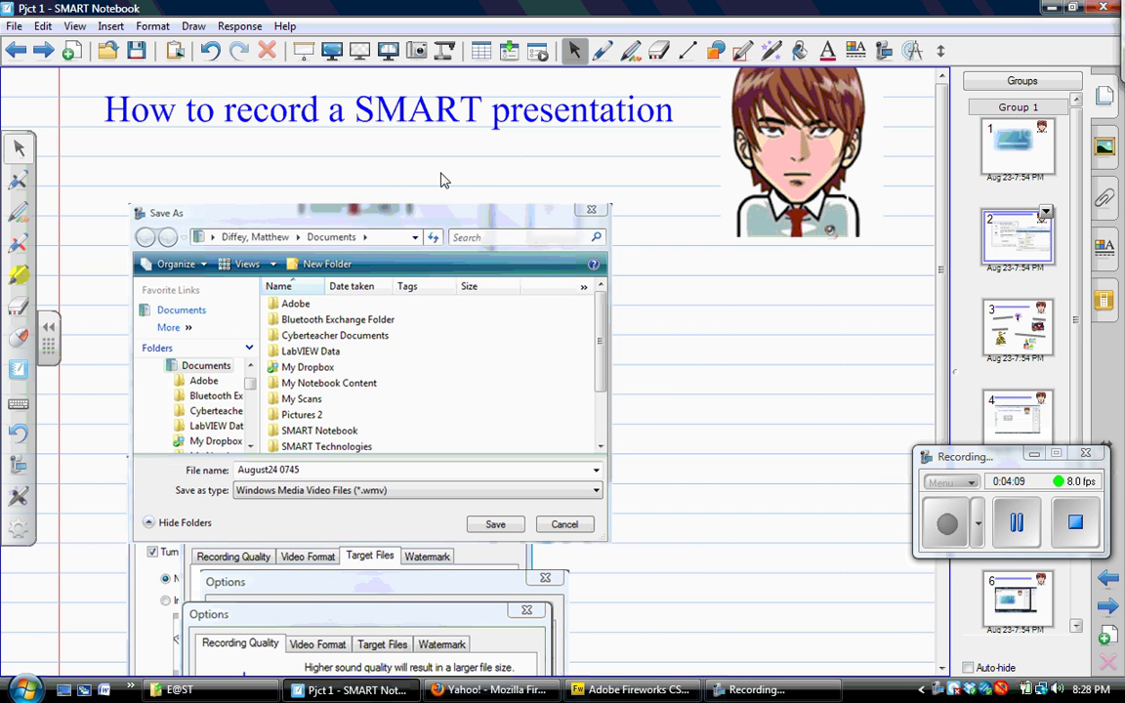
drag(431, 221, 385, 445)
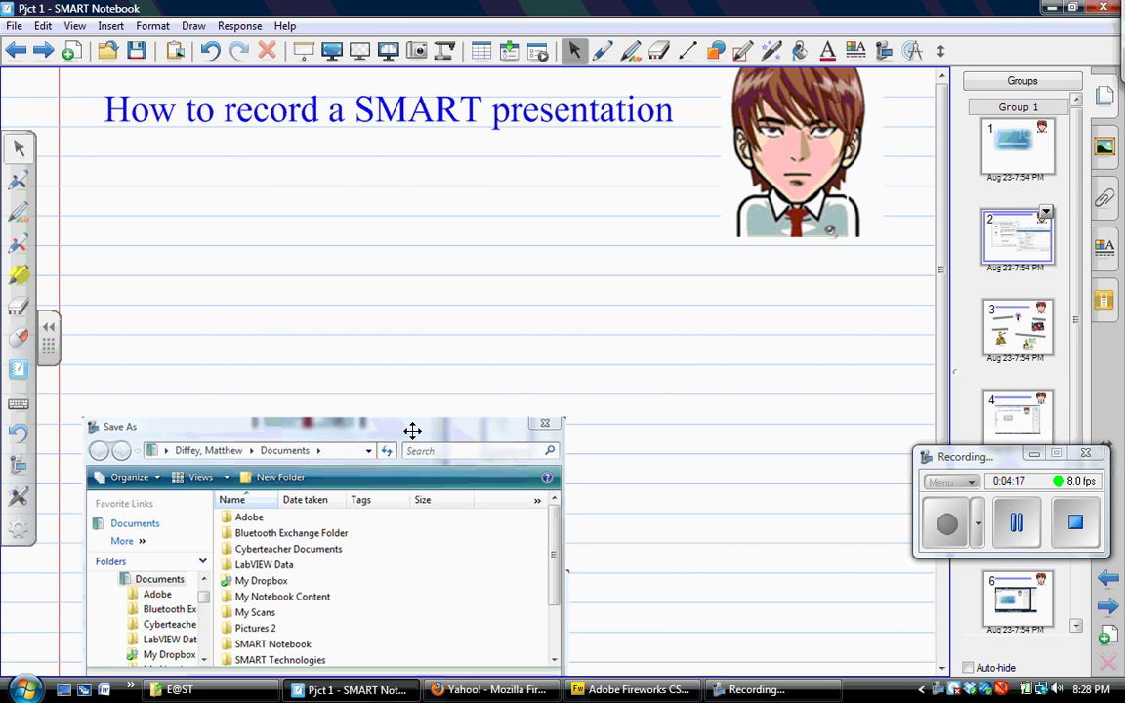
Step: Minimize Notebook, play the August24 0755 recording from the desktop, and raise the recorder panel
click(1053, 8)
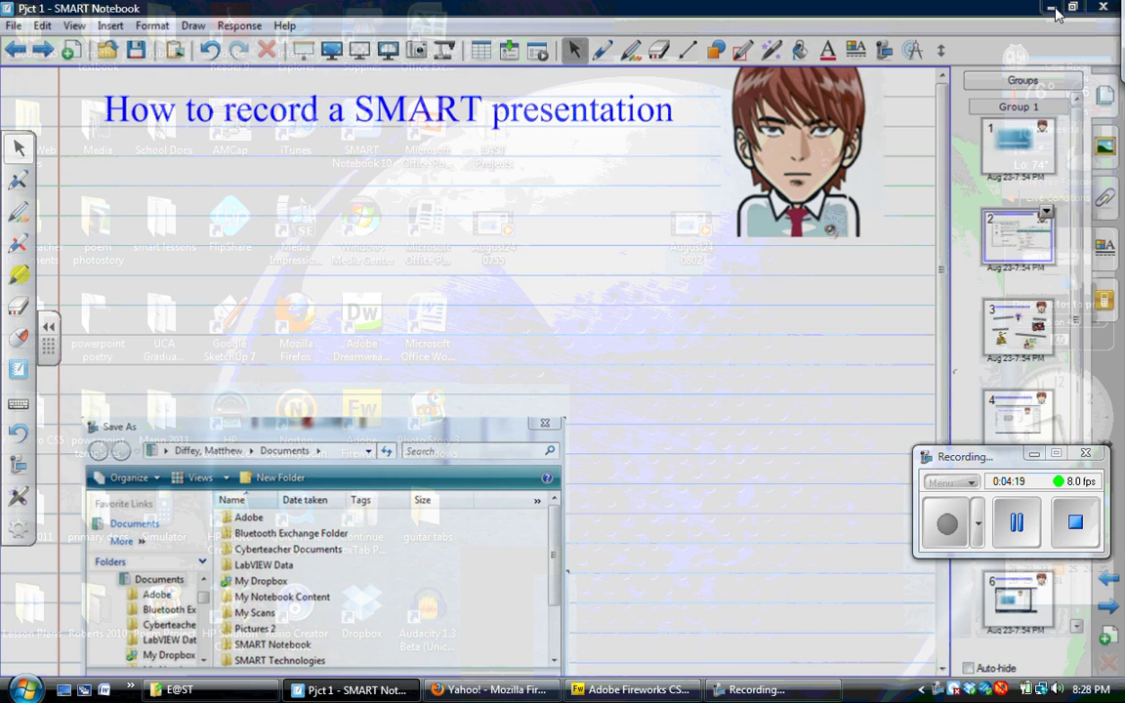
drag(691, 229, 491, 44)
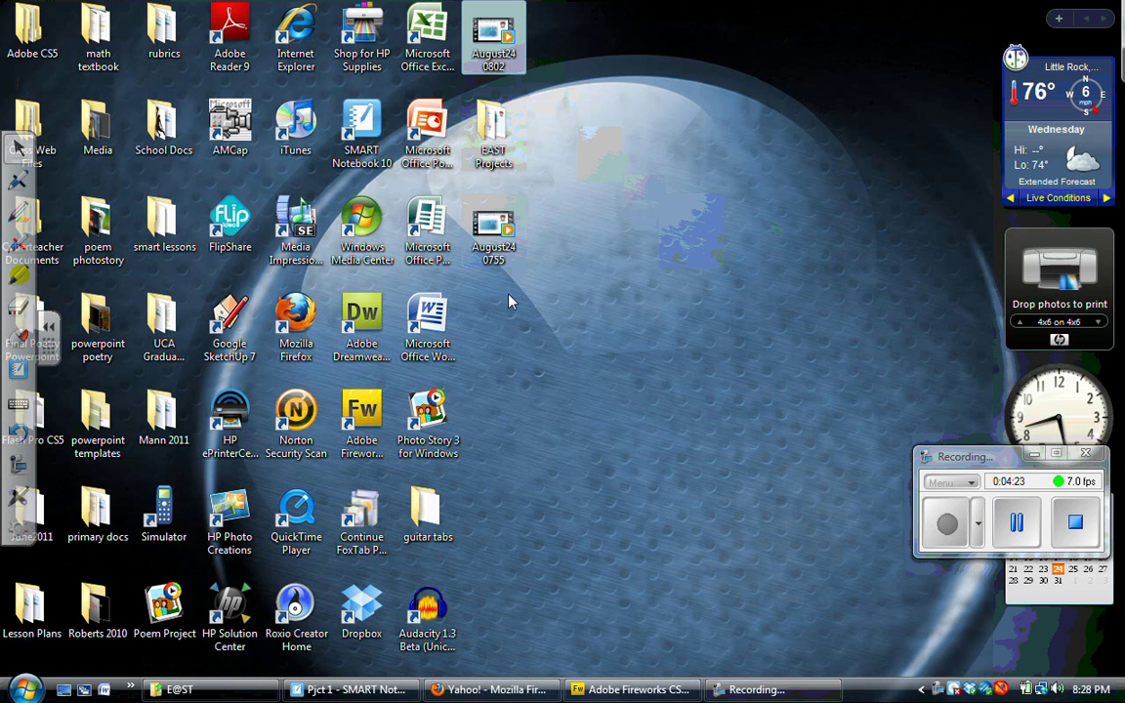
double_click(491, 239)
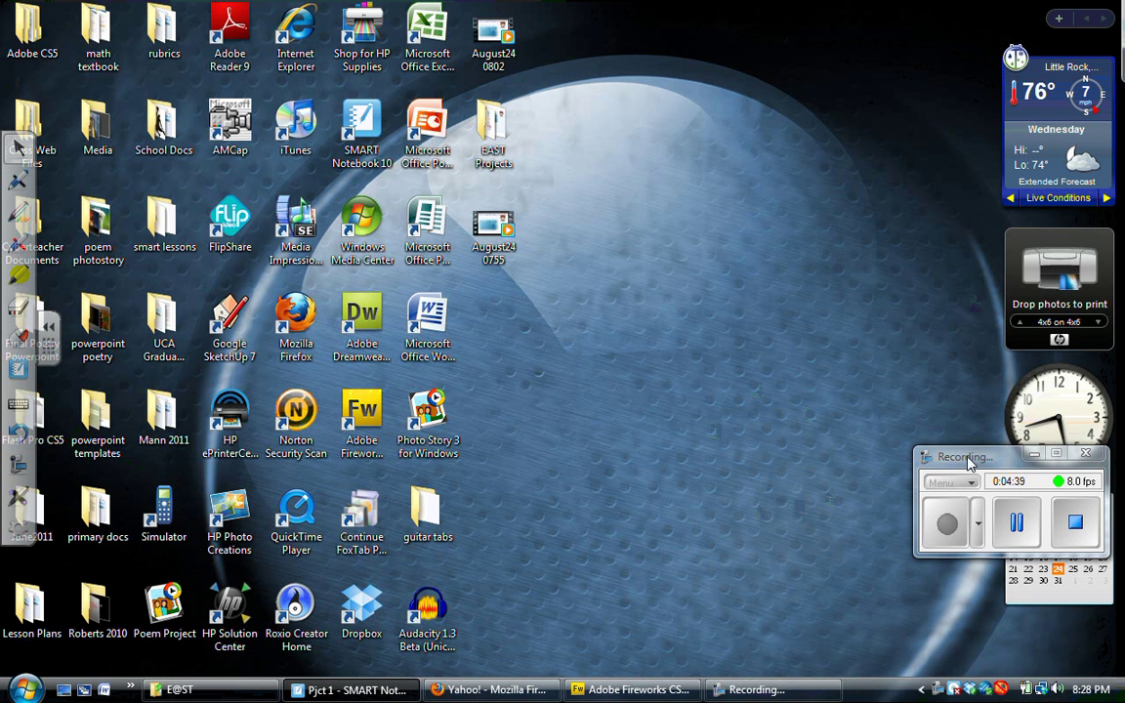
drag(998, 469, 1001, 387)
mouse_move(324, 689)
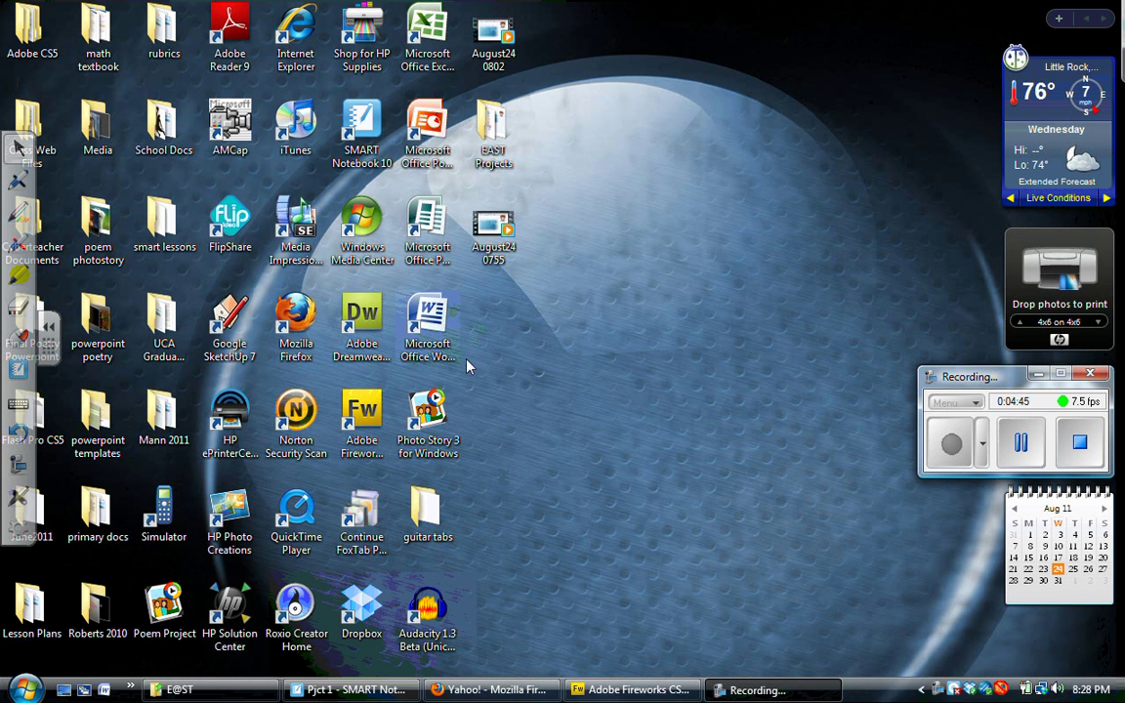
Step: Cycle through Firefox, Fireworks and the E@ST folder windows, then return to SMART Notebook
click(510, 691)
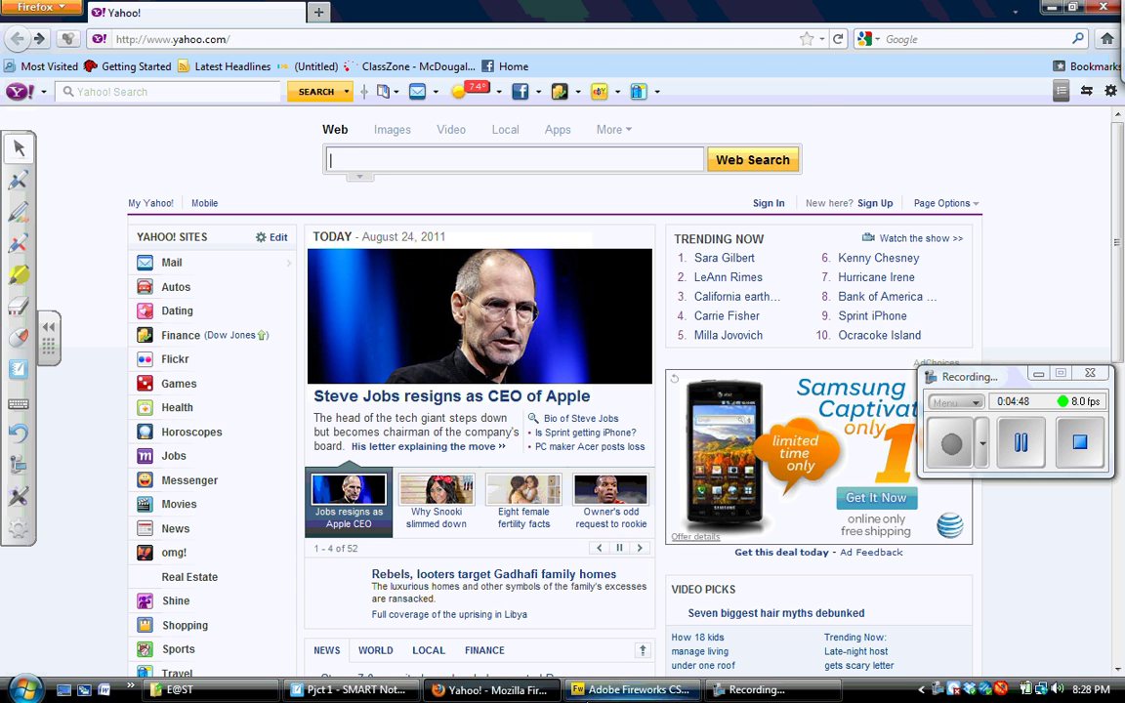
click(633, 689)
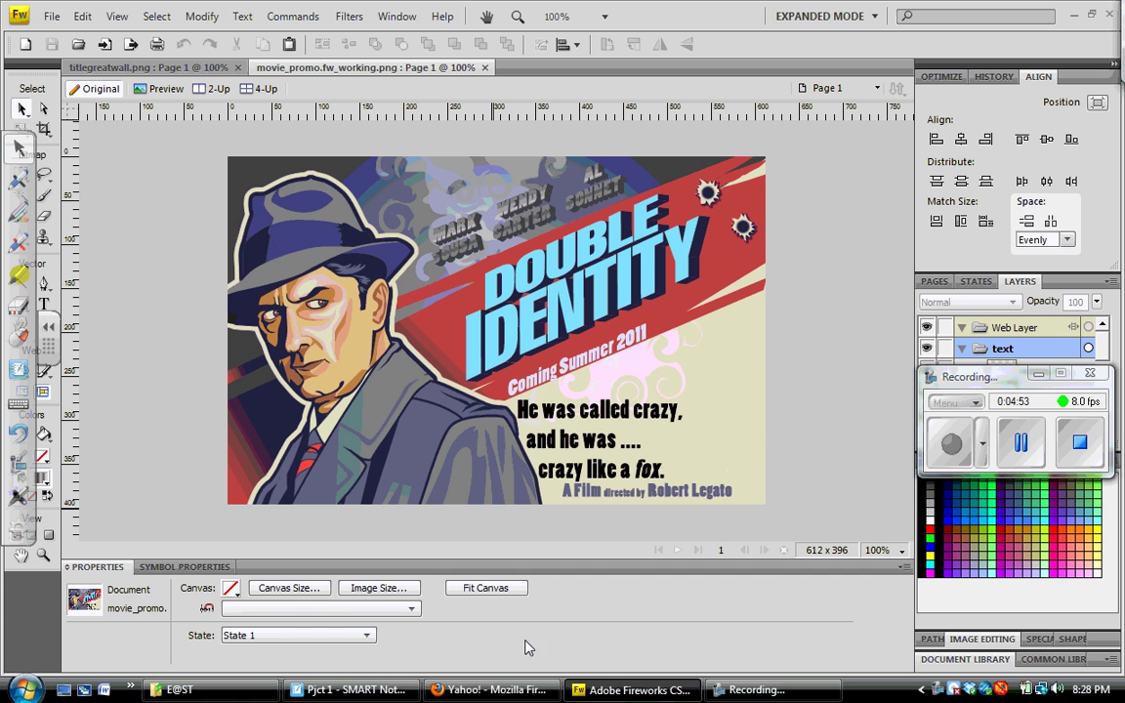
click(259, 691)
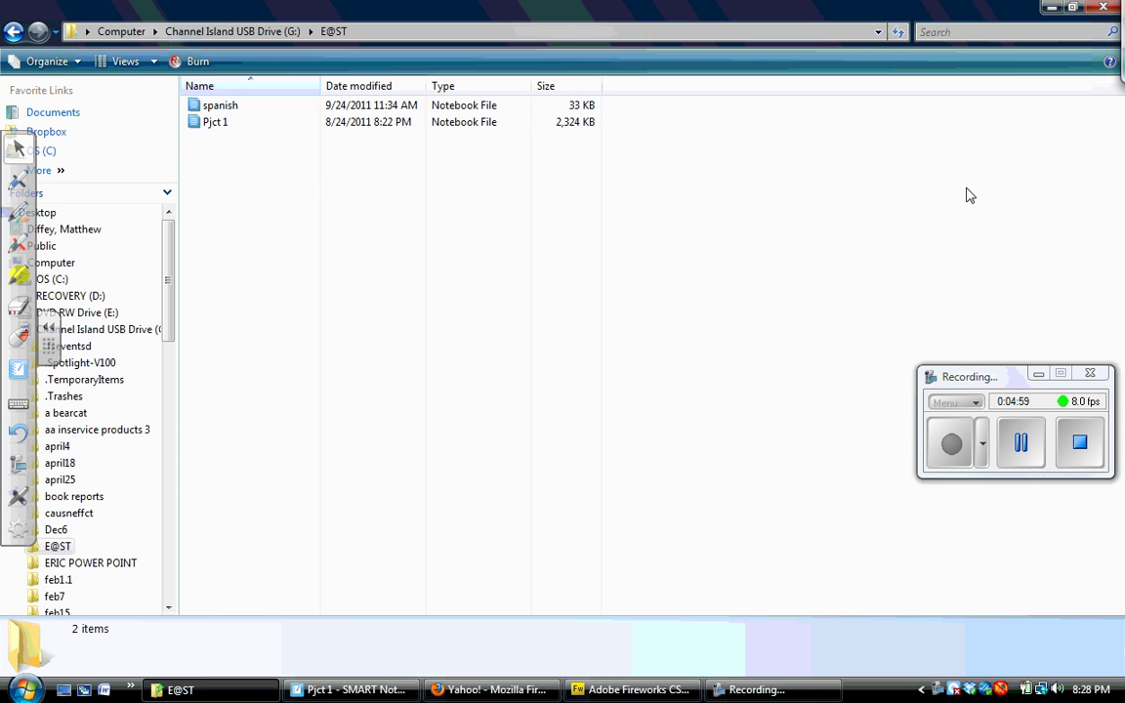
click(1052, 12)
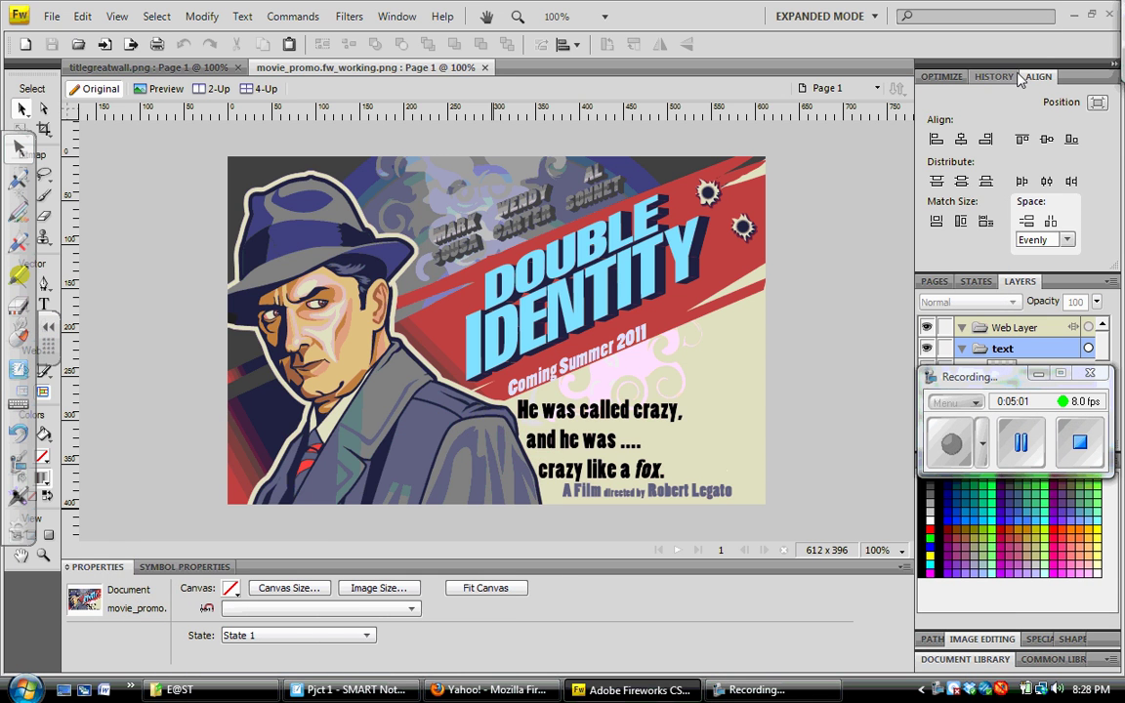
click(1074, 12)
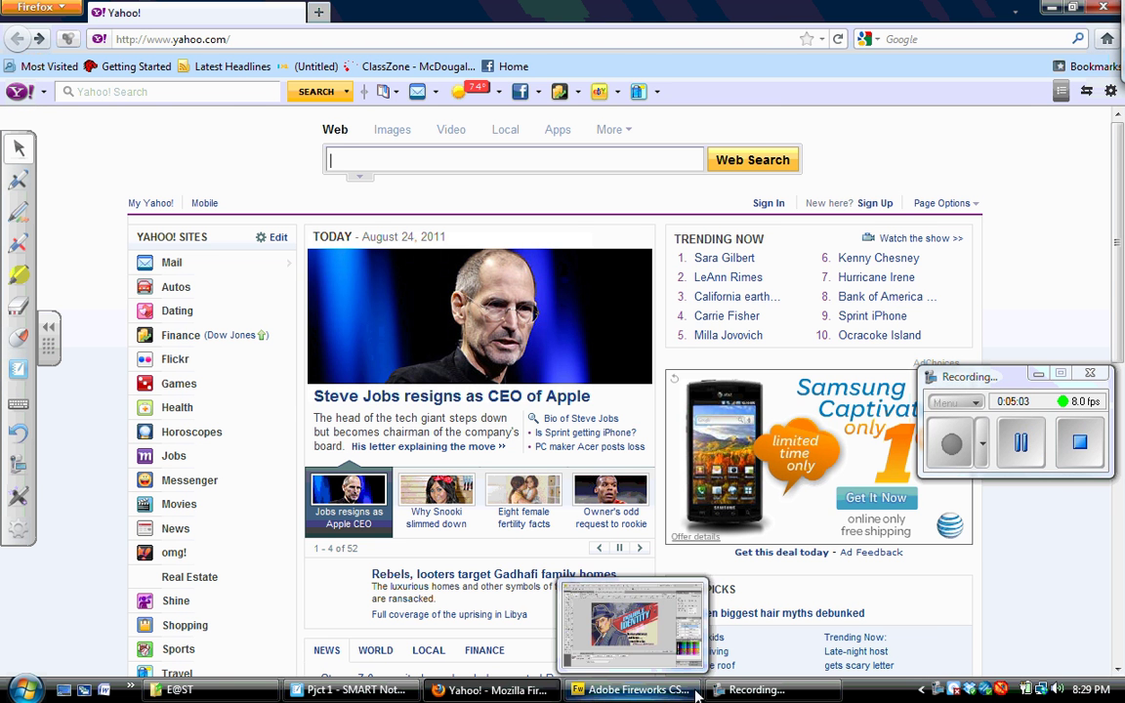
click(392, 690)
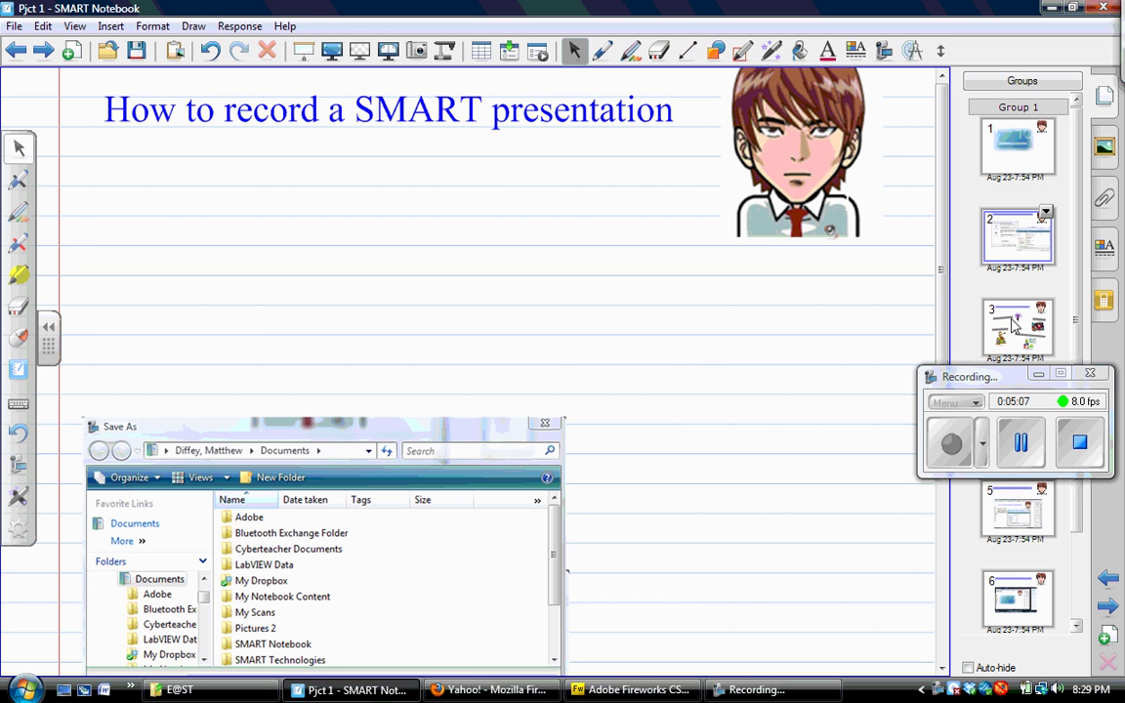
Step: Go to page 3 and reveal the Video Podcasts and Sub Plan items
click(1014, 326)
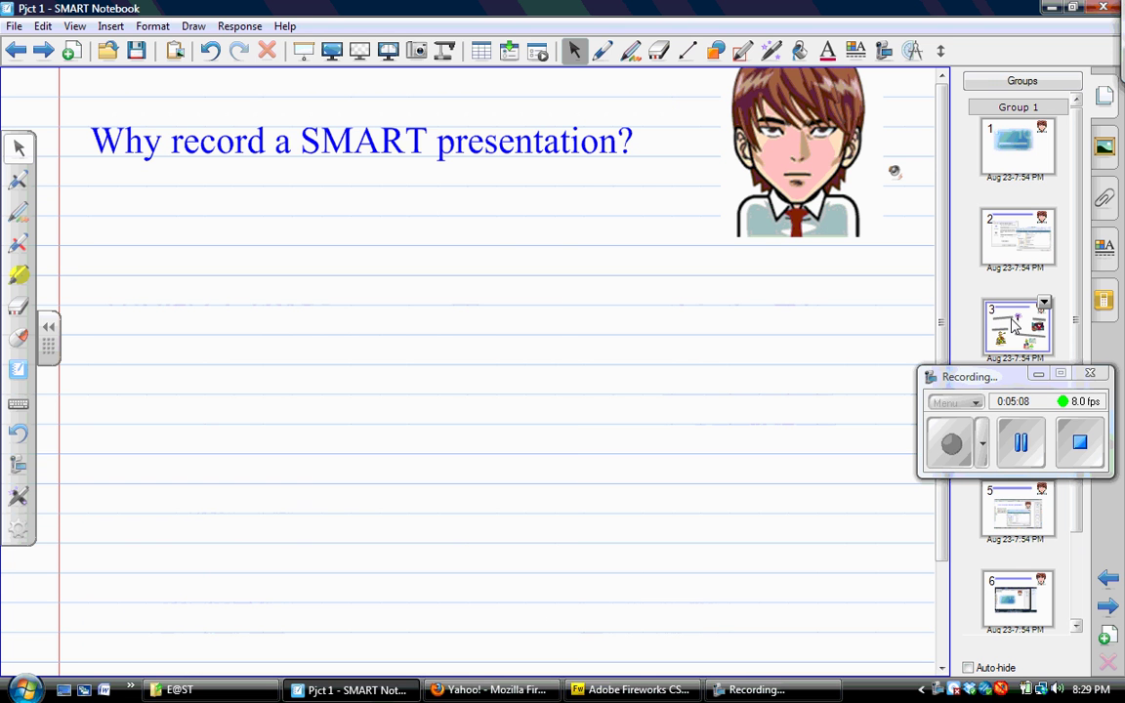
click(263, 294)
click(206, 182)
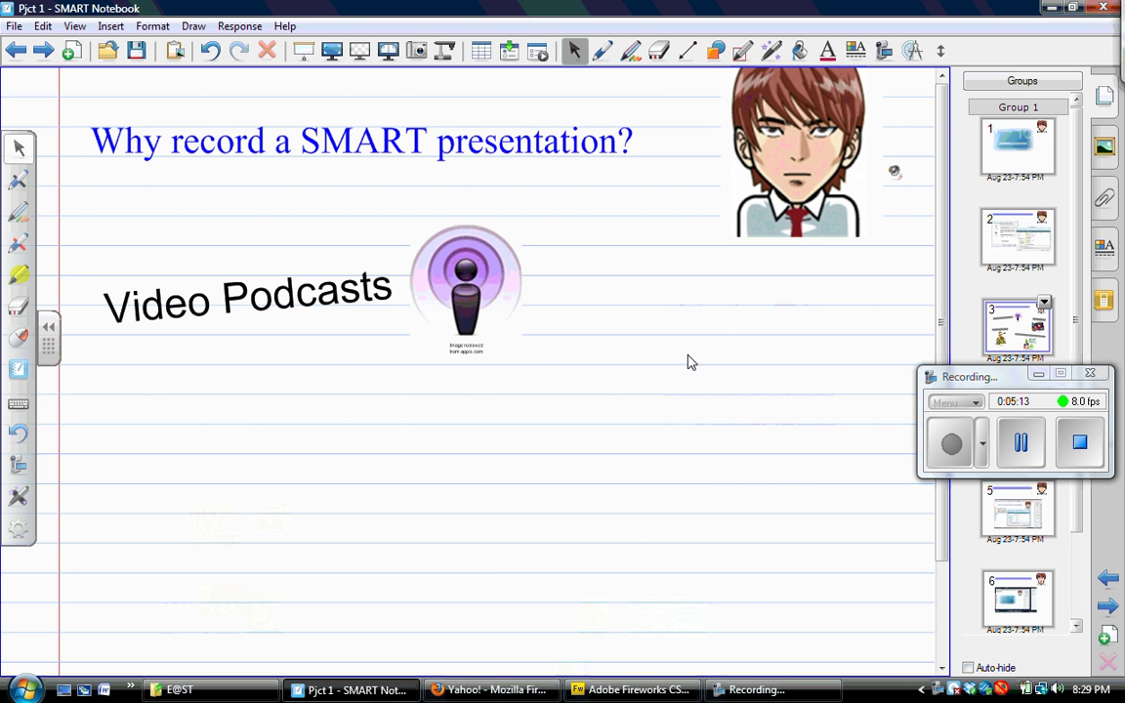
click(722, 320)
click(690, 246)
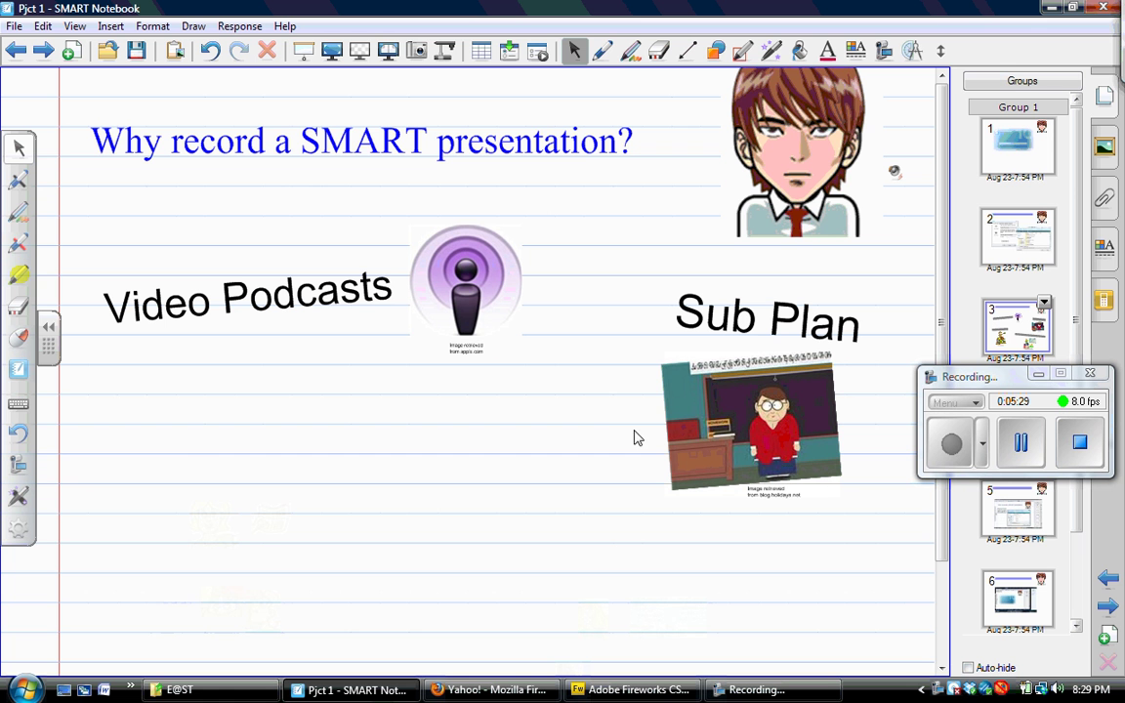
Step: Reveal the Mini Lesson group and the Student-led presentations label and clipart
click(218, 479)
click(282, 382)
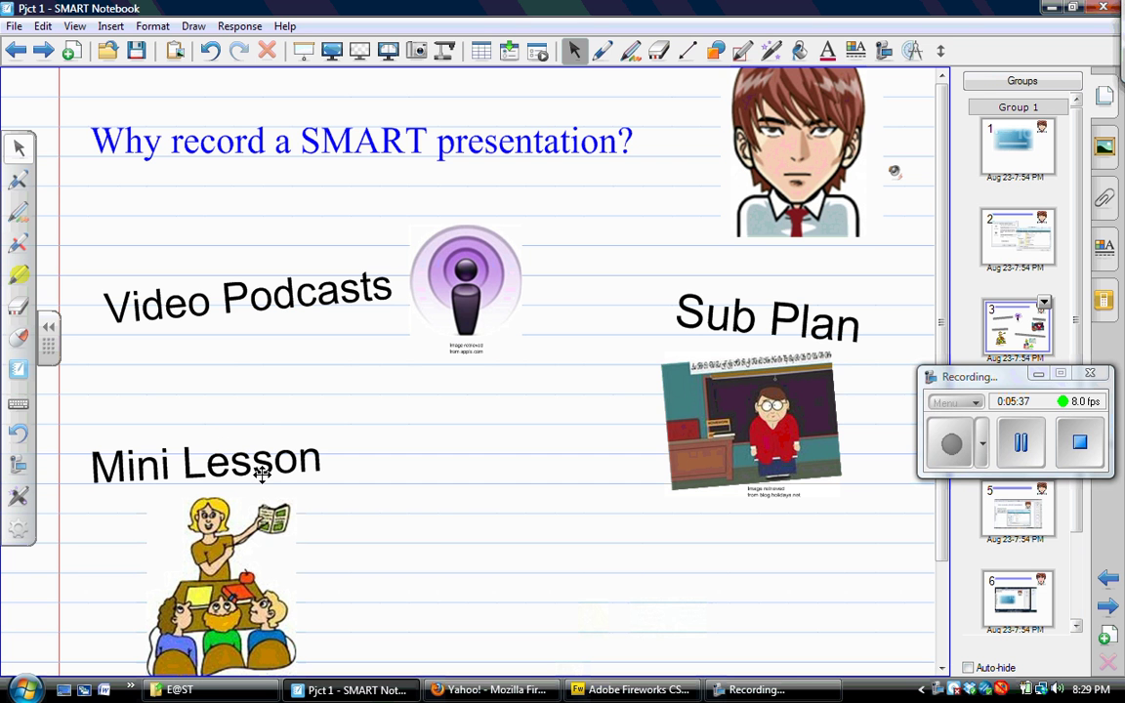
click(598, 595)
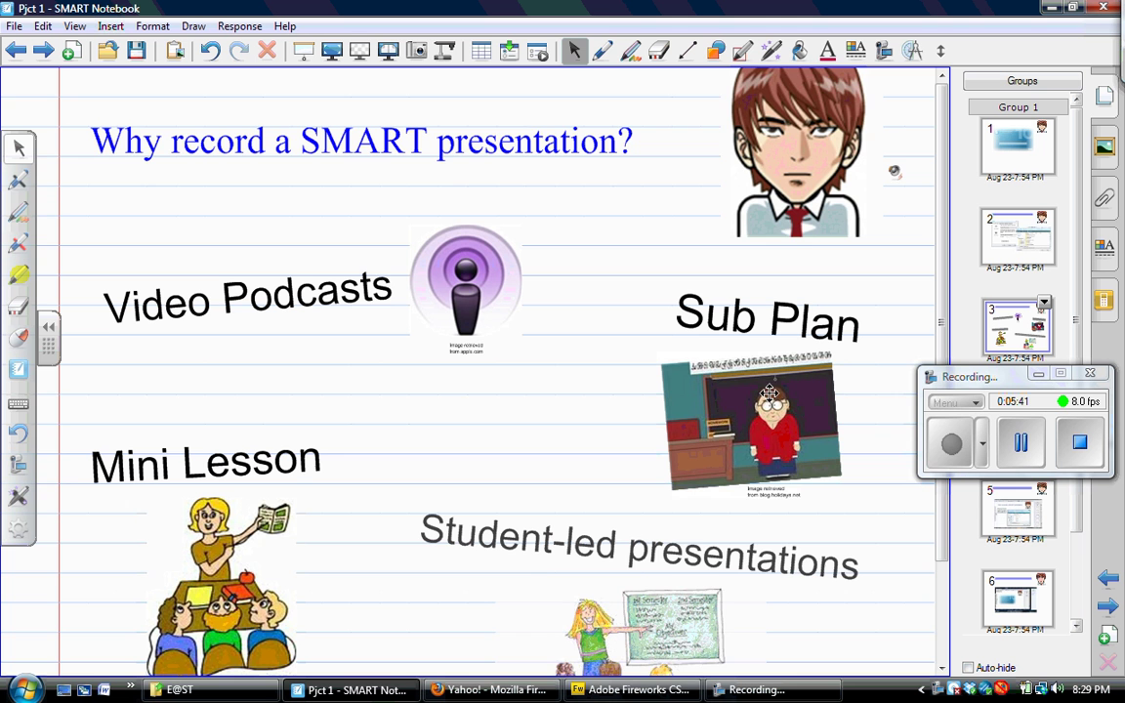
scroll(943, 323, down, 3)
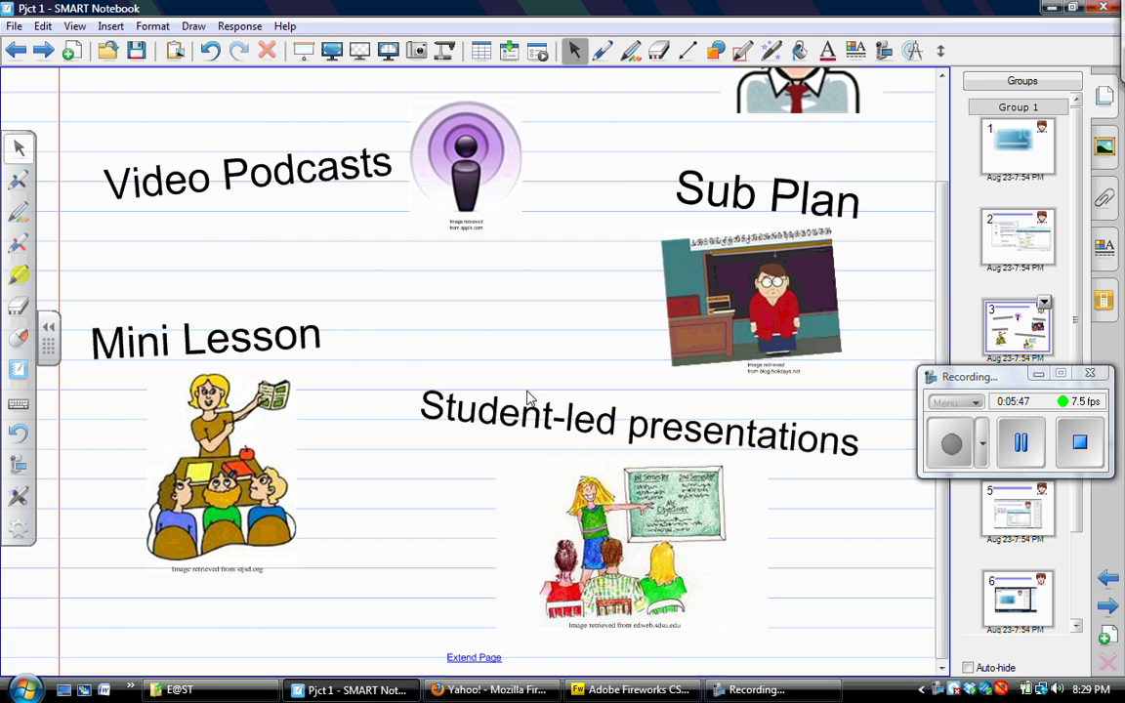
scroll(926, 196, up, 3)
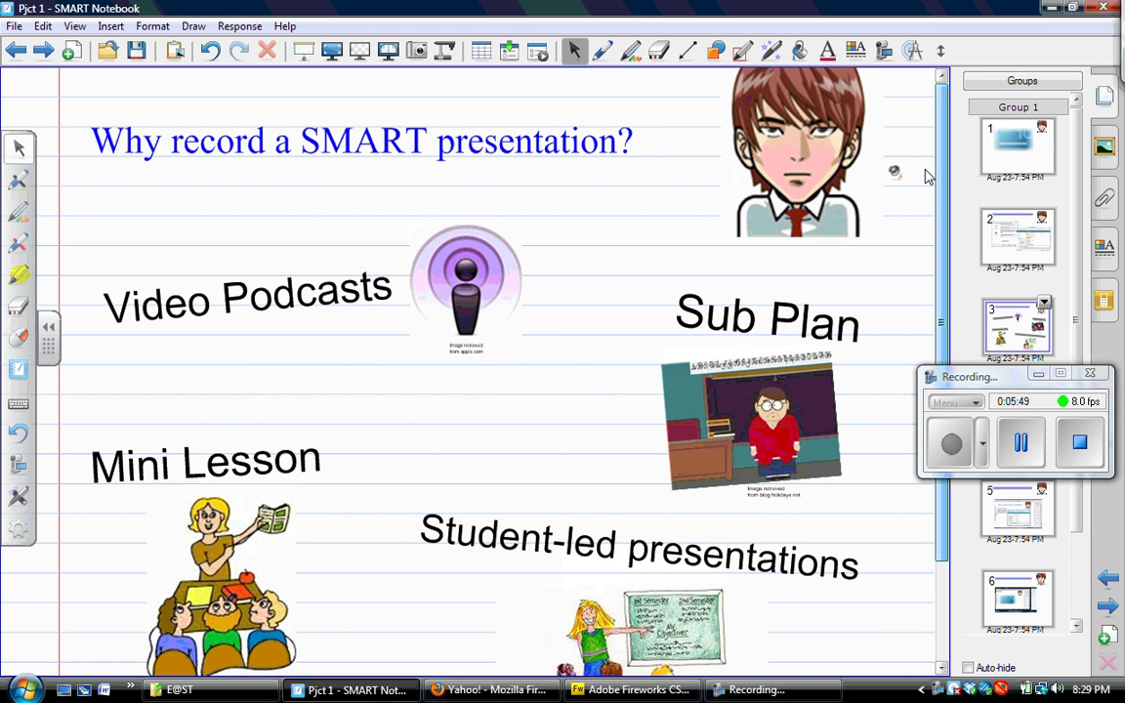